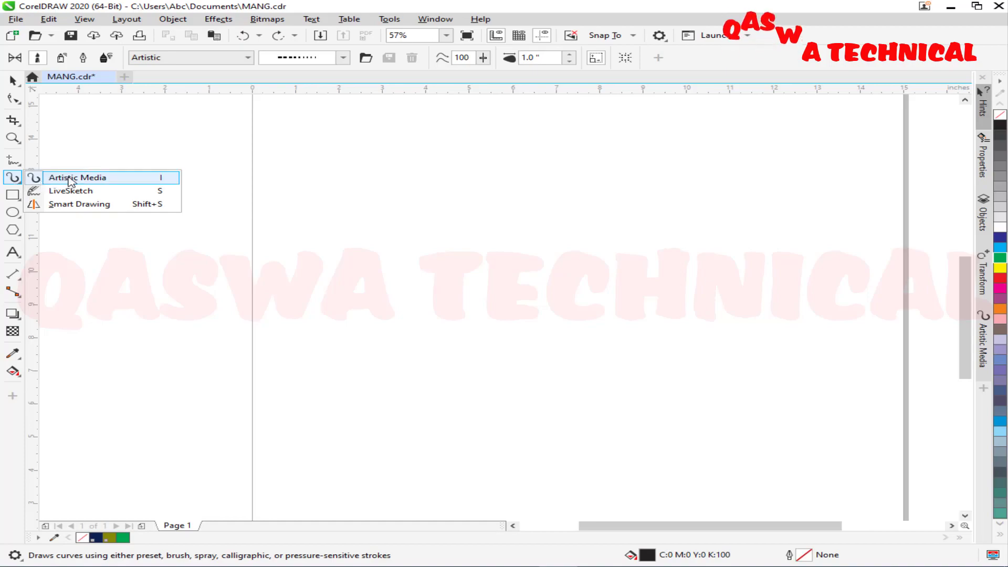
# Step: Switch the drawing tool from Artistic Media to LiveSketch
pyautogui.click(75, 181)
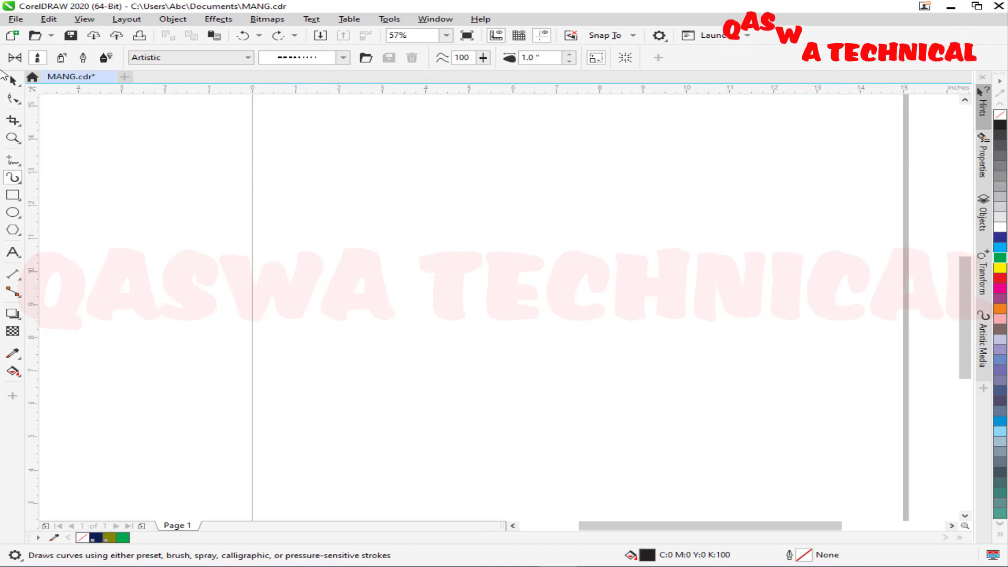
pyautogui.click(13, 181)
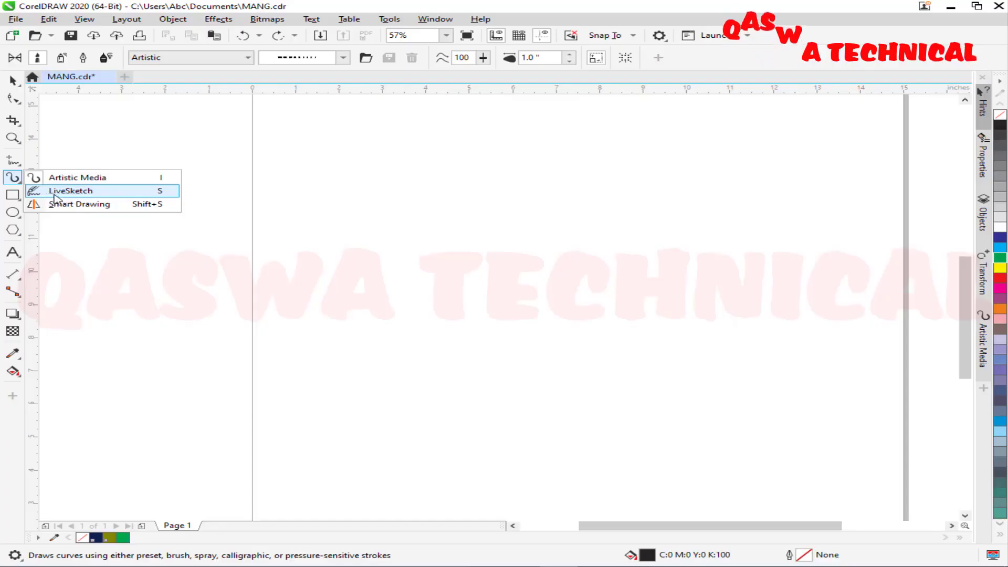
pyautogui.click(74, 191)
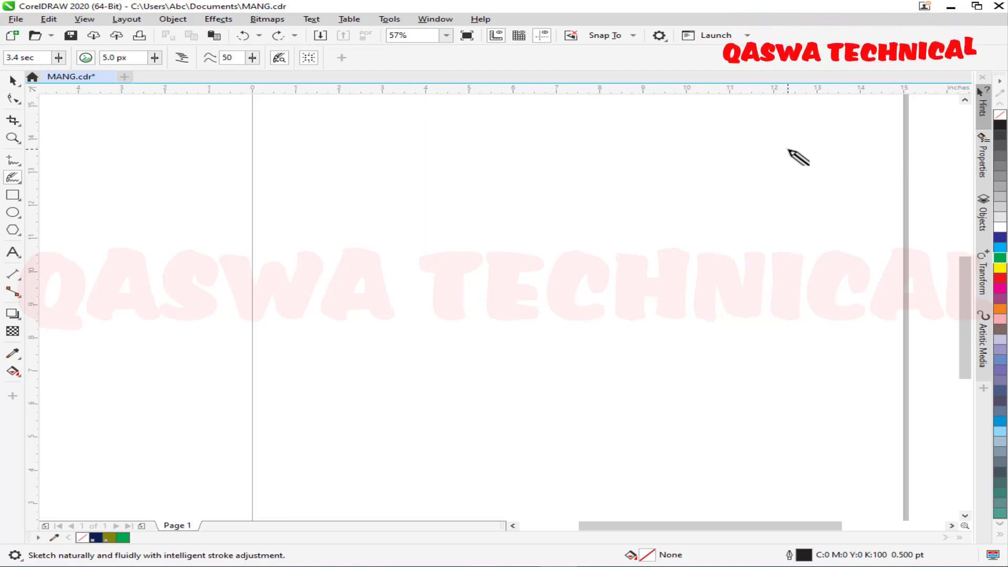
# Step: Sketch two long, roughly parallel S-shaped curves across the page, then undo them
pyautogui.moveTo(701, 148)
pyautogui.mouseDown()
pyautogui.moveTo(648, 167)
pyautogui.moveTo(557, 249)
pyautogui.moveTo(399, 326)
pyautogui.moveTo(306, 320)
pyautogui.mouseUp()
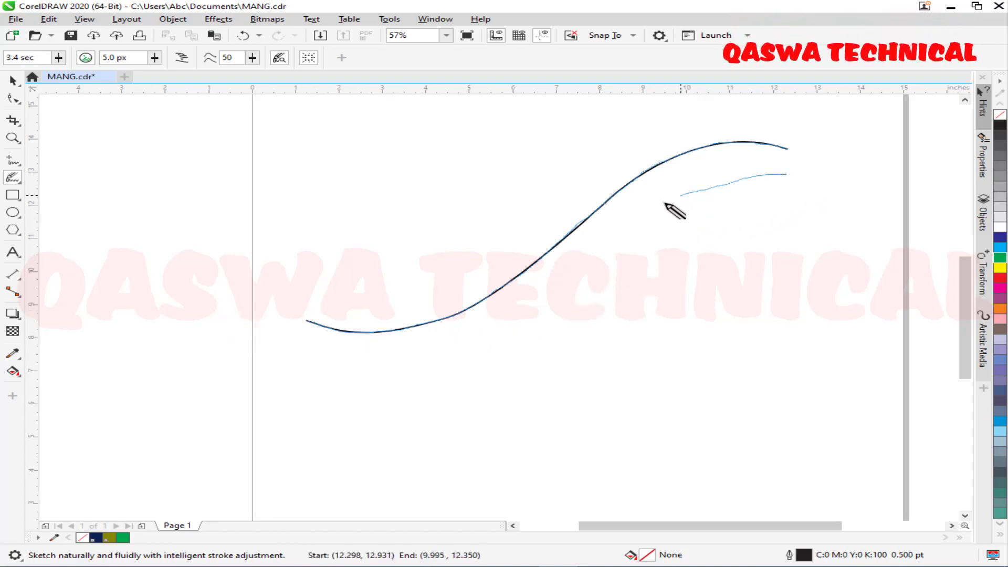
pyautogui.moveTo(561, 283)
pyautogui.mouseDown()
pyautogui.moveTo(496, 344)
pyautogui.moveTo(441, 360)
pyautogui.moveTo(260, 359)
pyautogui.mouseUp()
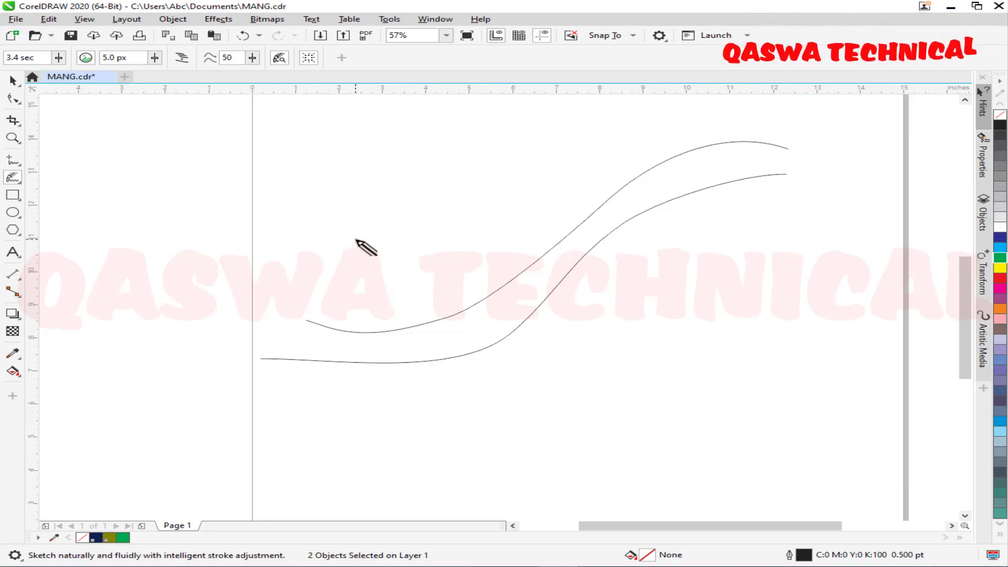
pyautogui.hotkey('ctrl', 'z')
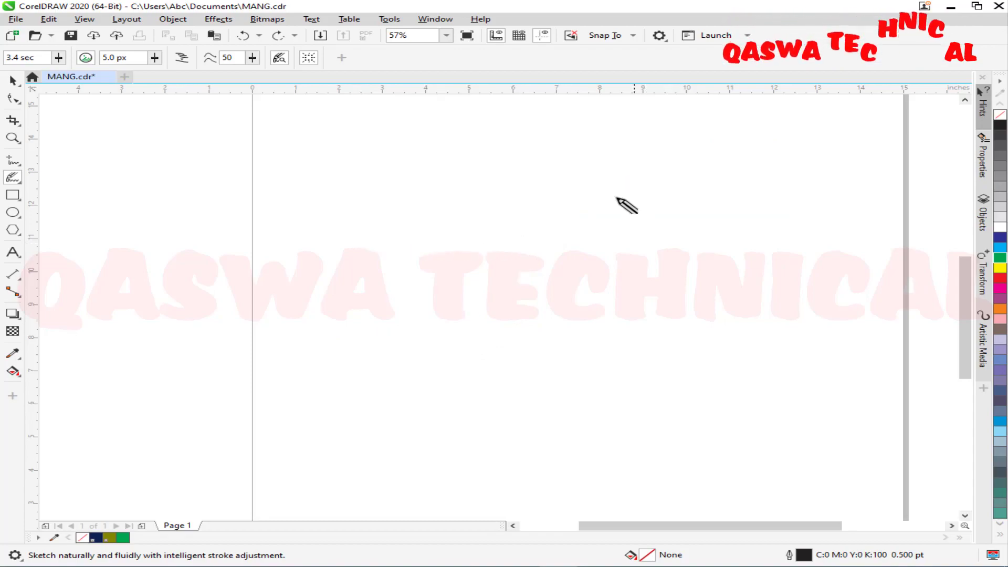
# Step: Sketch two arched eyebrows and a closed almond-shaped eye beneath each one
pyautogui.moveTo(585, 182)
pyautogui.mouseDown()
pyautogui.moveTo(602, 157)
pyautogui.moveTo(633, 148)
pyautogui.moveTo(690, 149)
pyautogui.moveTo(765, 172)
pyautogui.mouseUp()
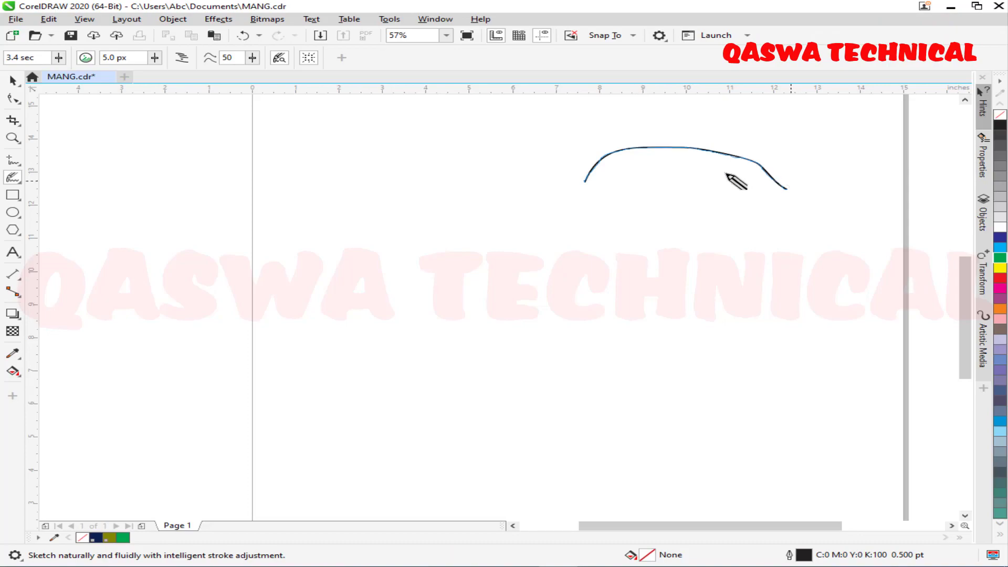
pyautogui.moveTo(528, 182)
pyautogui.mouseDown()
pyautogui.moveTo(439, 150)
pyautogui.moveTo(308, 179)
pyautogui.mouseUp()
pyautogui.moveTo(704, 168)
pyautogui.mouseDown()
pyautogui.moveTo(671, 170)
pyautogui.moveTo(615, 193)
pyautogui.mouseUp()
pyautogui.moveTo(718, 179); pyautogui.dragTo(706, 167)
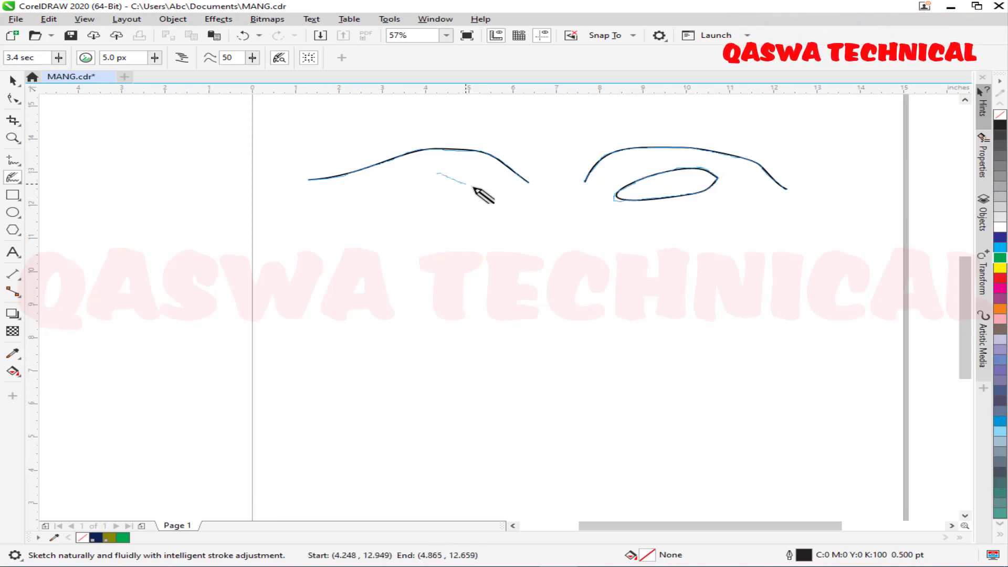
pyautogui.moveTo(479, 198)
pyautogui.mouseDown()
pyautogui.moveTo(445, 201)
pyautogui.moveTo(391, 181)
pyautogui.moveTo(440, 173)
pyautogui.mouseUp()
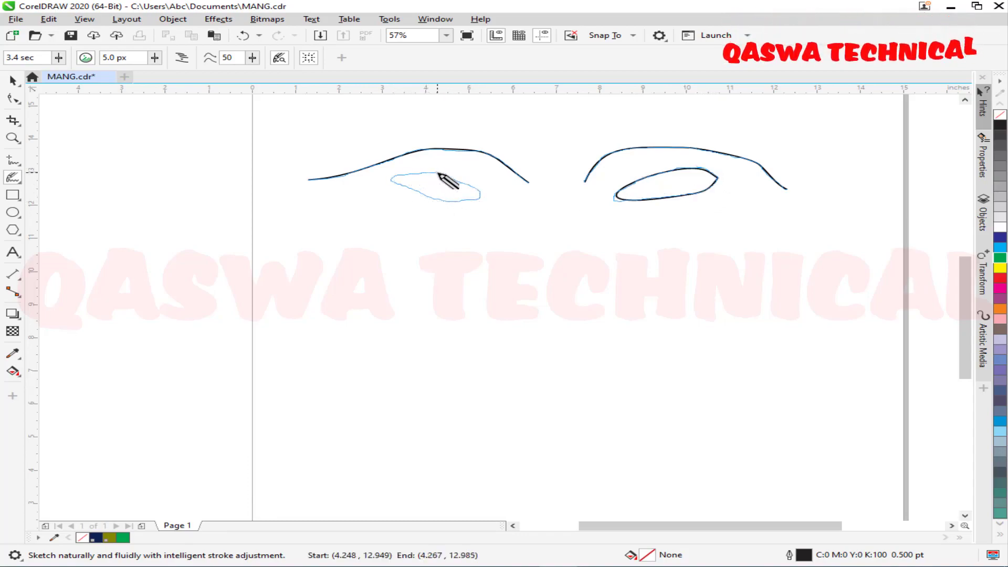
# Step: Sketch a rounded nose, a smiling mouth and an enclosing face outline about 11.9 by 10.6 inches
pyautogui.moveTo(543, 227)
pyautogui.mouseDown()
pyautogui.moveTo(528, 297)
pyautogui.moveTo(589, 297)
pyautogui.moveTo(597, 281)
pyautogui.moveTo(572, 199)
pyautogui.moveTo(548, 207)
pyautogui.mouseUp()
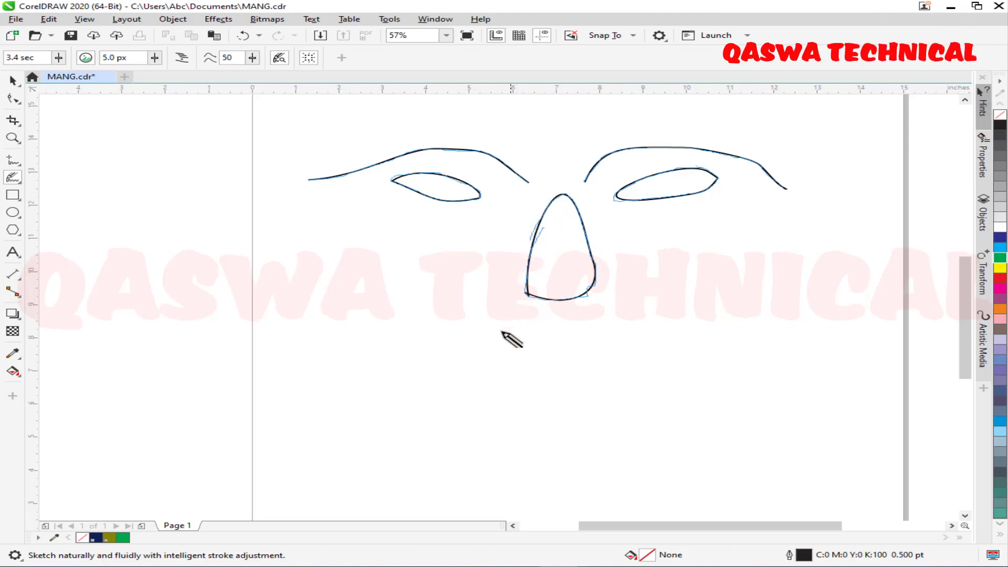
pyautogui.moveTo(417, 341)
pyautogui.mouseDown()
pyautogui.moveTo(483, 373)
pyautogui.moveTo(673, 349)
pyautogui.moveTo(727, 297)
pyautogui.mouseUp()
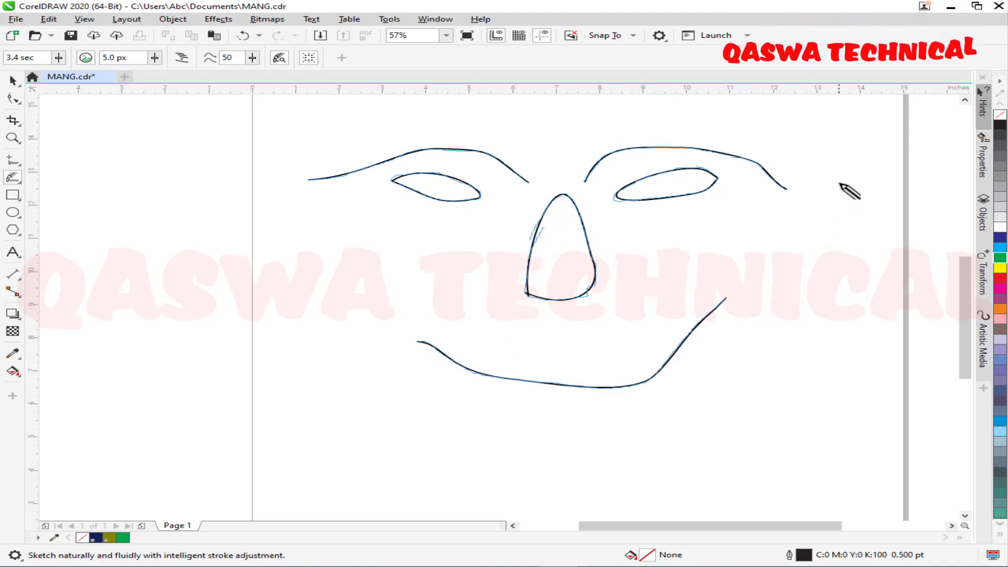
pyautogui.moveTo(802, 261)
pyautogui.mouseDown()
pyautogui.moveTo(760, 369)
pyautogui.moveTo(669, 444)
pyautogui.moveTo(490, 463)
pyautogui.moveTo(385, 379)
pyautogui.moveTo(315, 236)
pyautogui.moveTo(300, 179)
pyautogui.mouseUp()
pyautogui.moveTo(590, 114)
pyautogui.mouseDown()
pyautogui.moveTo(727, 117)
pyautogui.moveTo(816, 152)
pyautogui.mouseUp()
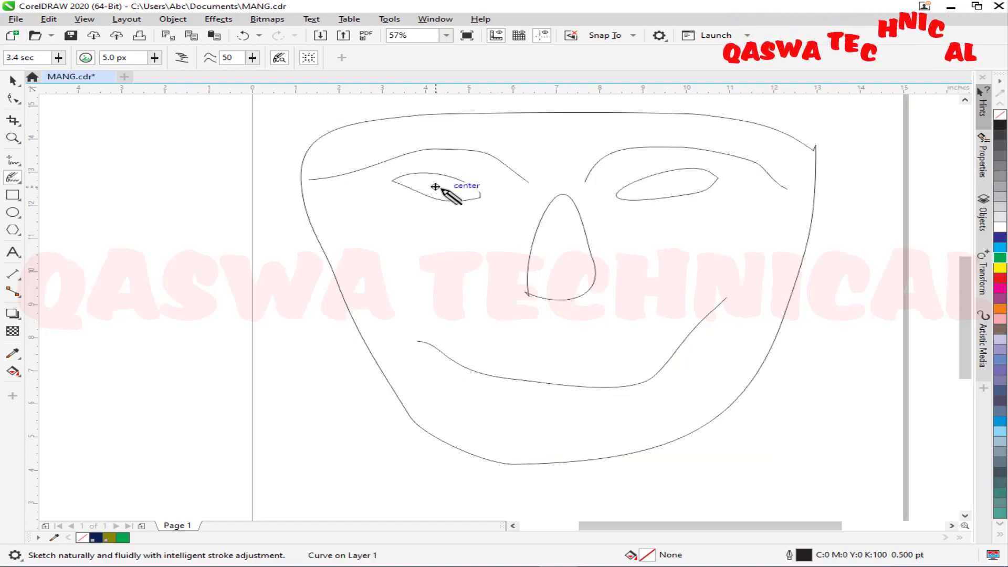
# Step: Fill the face outline with green and undo the fill
pyautogui.click(999, 258)
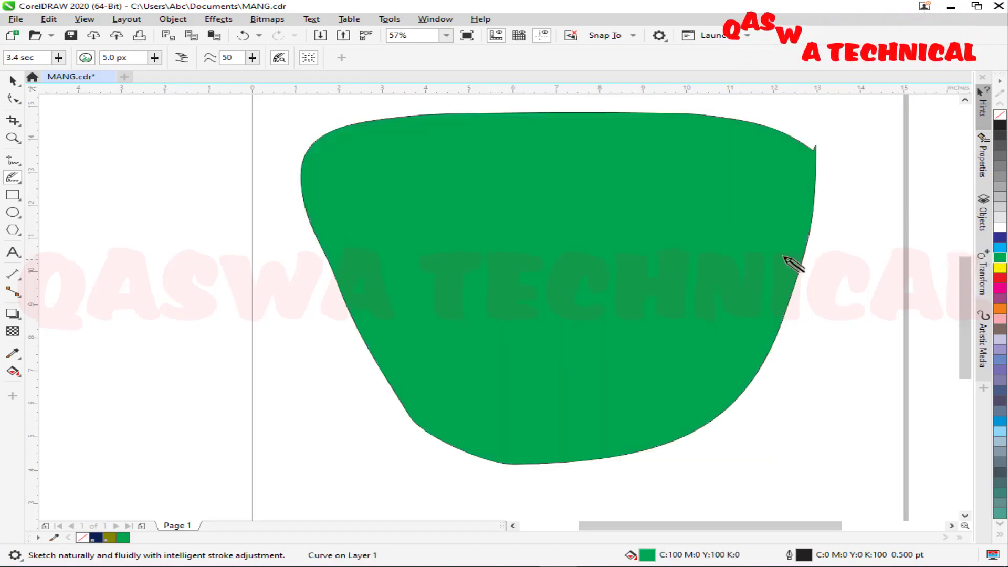
pyautogui.hotkey('ctrl', 'z')
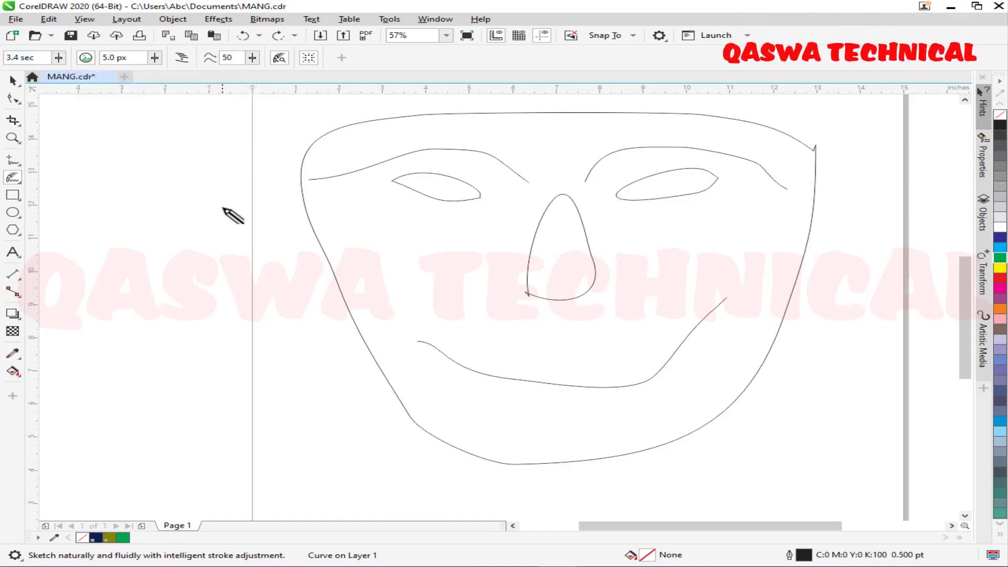
# Step: Delete all the sketched face curves from the page
pyautogui.hotkey('ctrl', 'a')
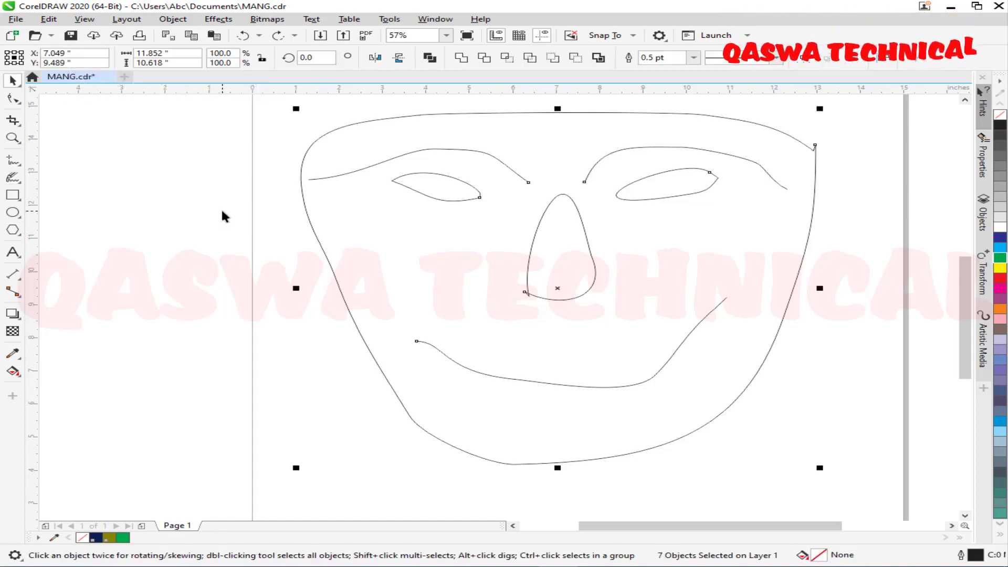
pyautogui.press('Delete')
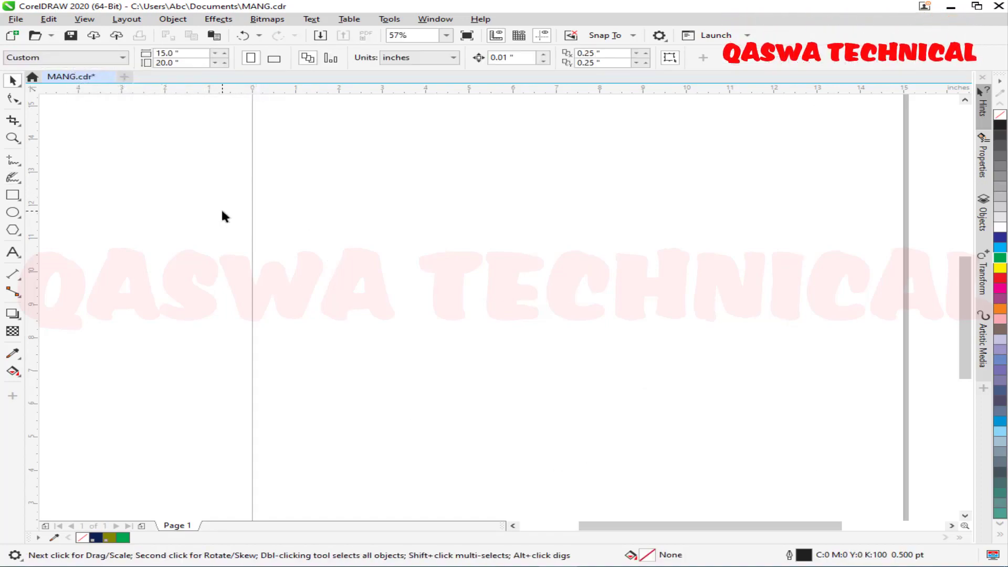
# Step: Sketch a three-lobed petal outline with LiveSketch and add two curved lines inside its slender right-hand lobe
pyautogui.click(12, 177)
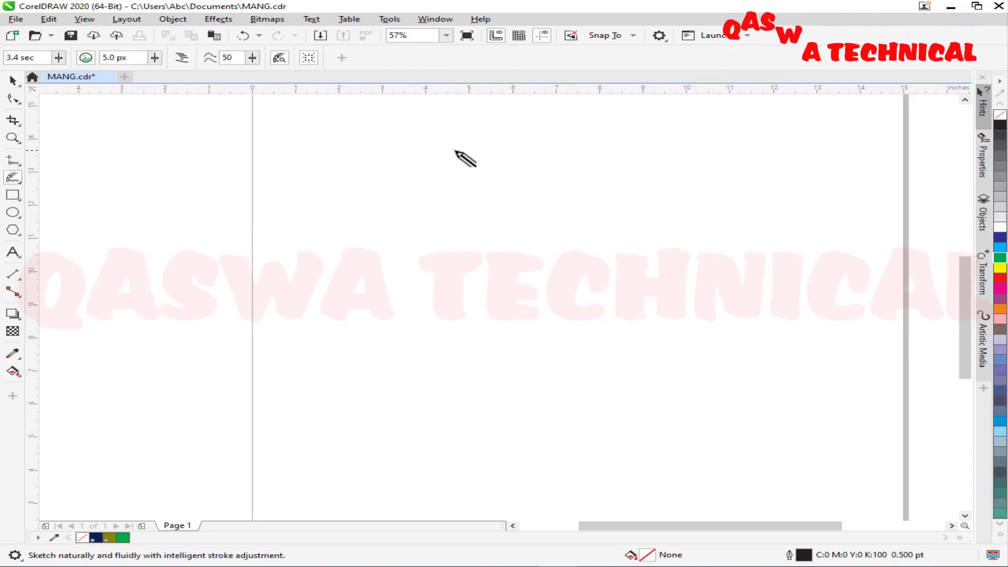
pyautogui.moveTo(431, 200); pyautogui.dragTo(596, 152)
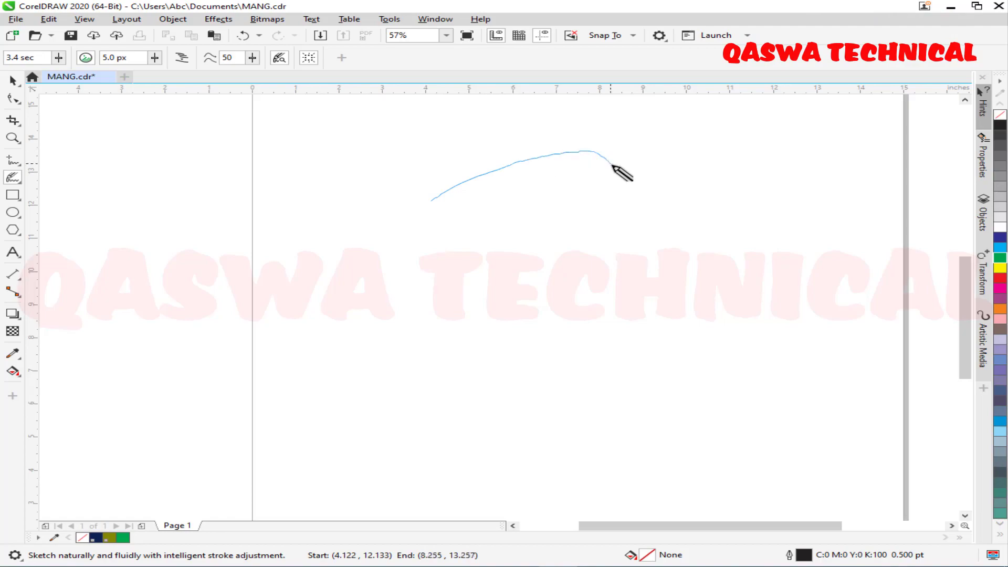
pyautogui.moveTo(541, 235)
pyautogui.mouseDown()
pyautogui.moveTo(478, 236)
pyautogui.moveTo(544, 311)
pyautogui.moveTo(527, 373)
pyautogui.moveTo(425, 322)
pyautogui.moveTo(399, 255)
pyautogui.mouseUp()
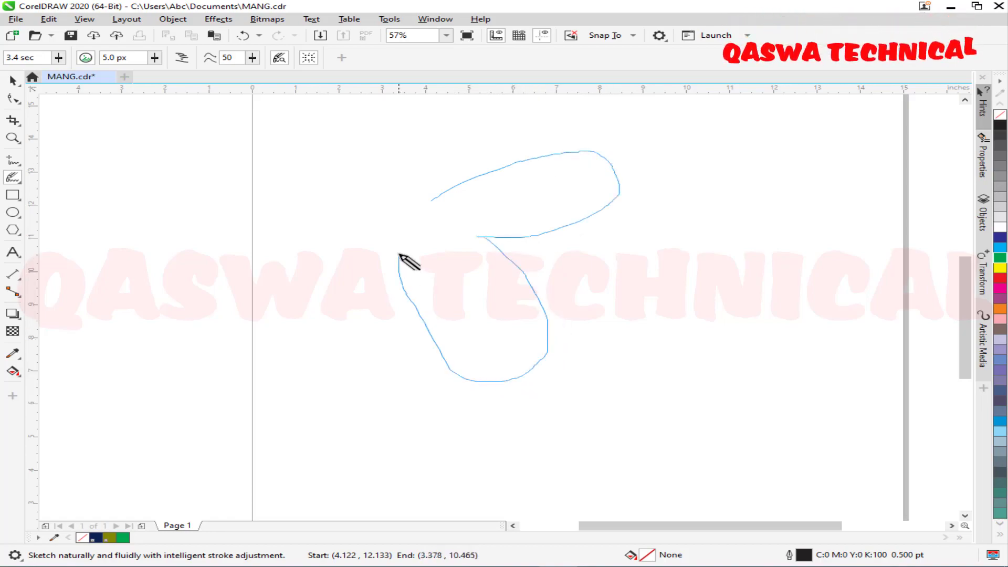
pyautogui.moveTo(268, 117)
pyautogui.mouseDown()
pyautogui.moveTo(357, 109)
pyautogui.moveTo(420, 205)
pyautogui.mouseUp()
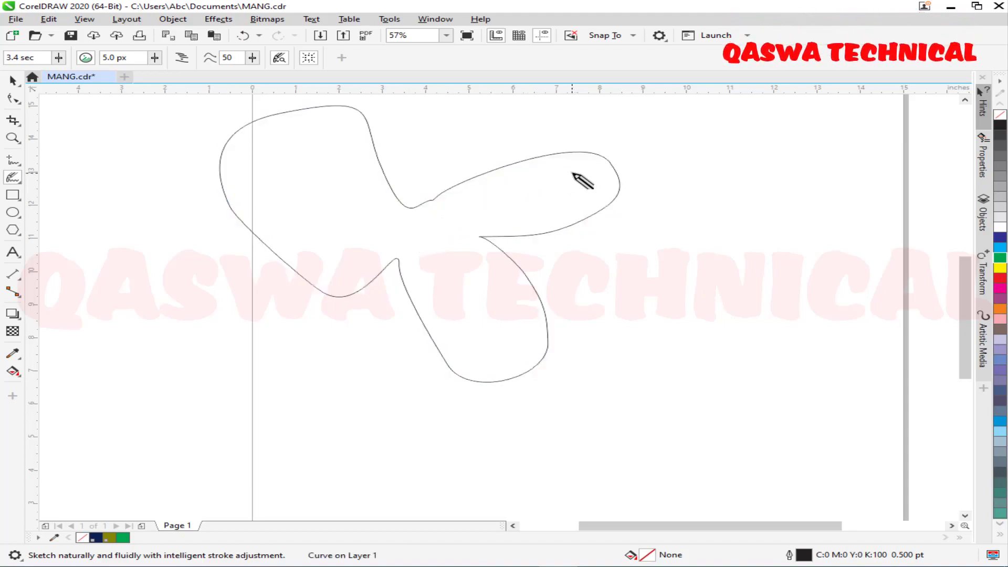
pyautogui.moveTo(570, 166)
pyautogui.mouseDown()
pyautogui.moveTo(477, 201)
pyautogui.moveTo(405, 211)
pyautogui.mouseUp()
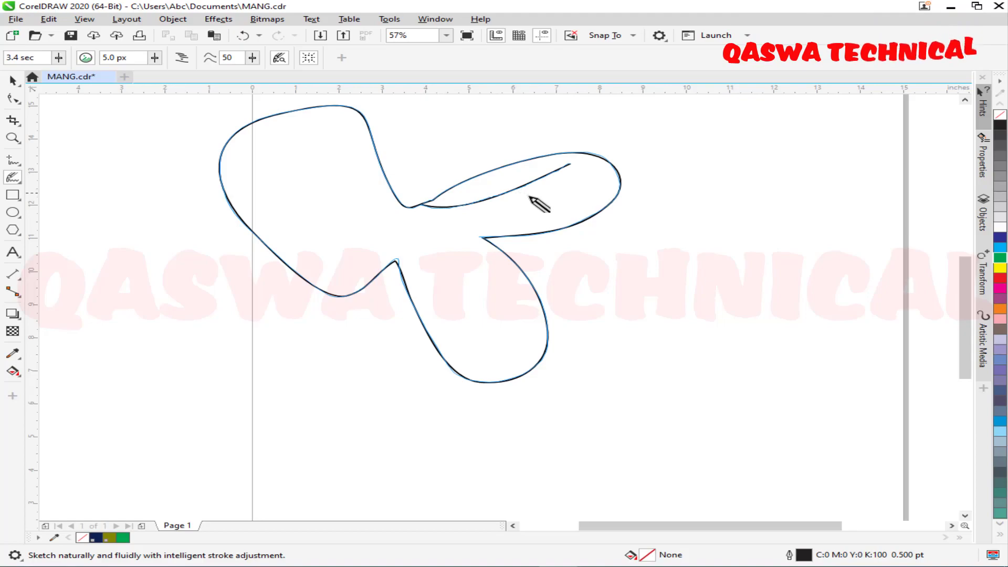
pyautogui.moveTo(587, 177); pyautogui.dragTo(453, 216)
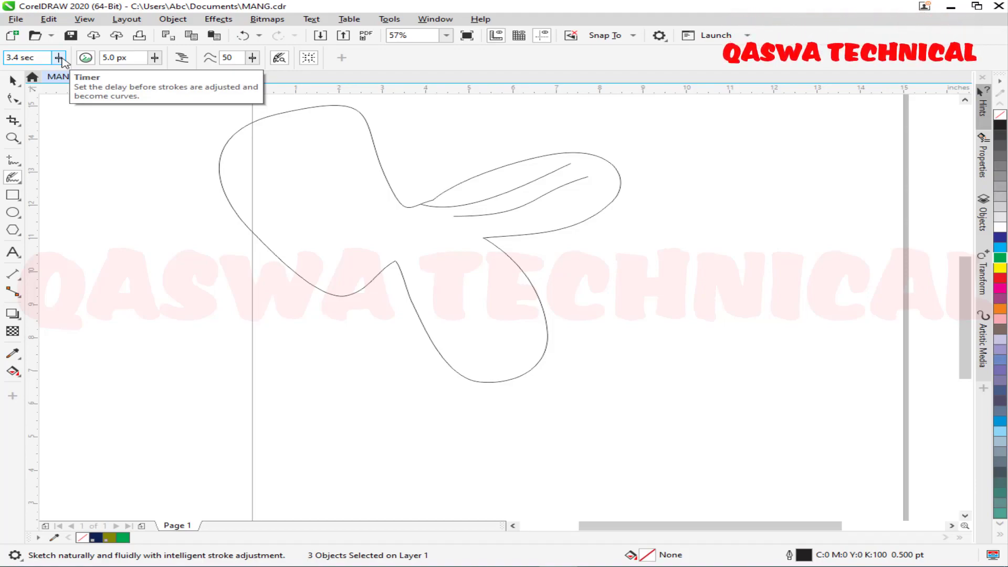
# Step: Sketch a long sweeping curve through the lower lobe and, to its right, a slender slanted petal with three inner lines
pyautogui.moveTo(687, 177)
pyautogui.mouseDown()
pyautogui.moveTo(637, 297)
pyautogui.moveTo(519, 364)
pyautogui.moveTo(465, 375)
pyautogui.mouseUp()
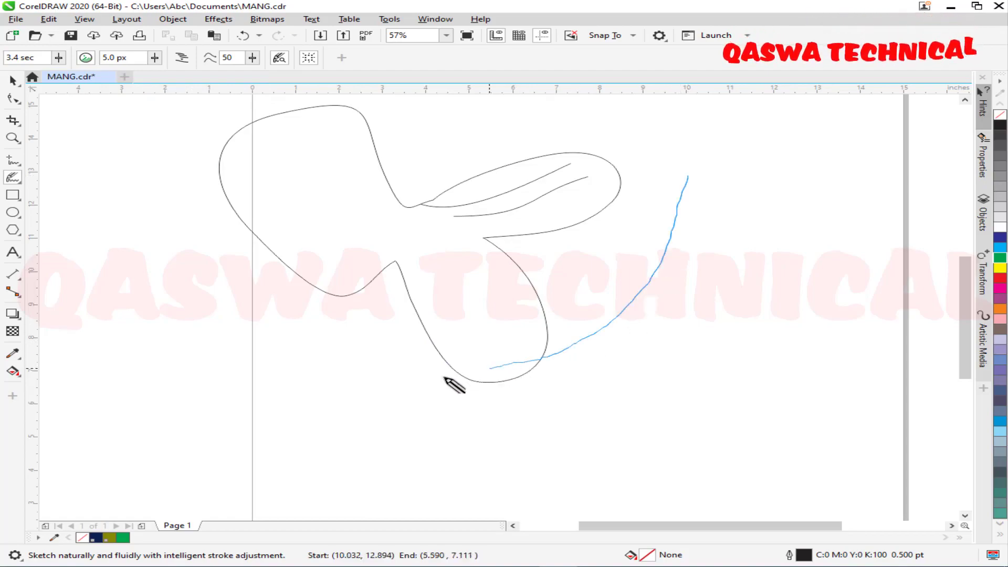
pyautogui.moveTo(383, 387); pyautogui.dragTo(369, 387)
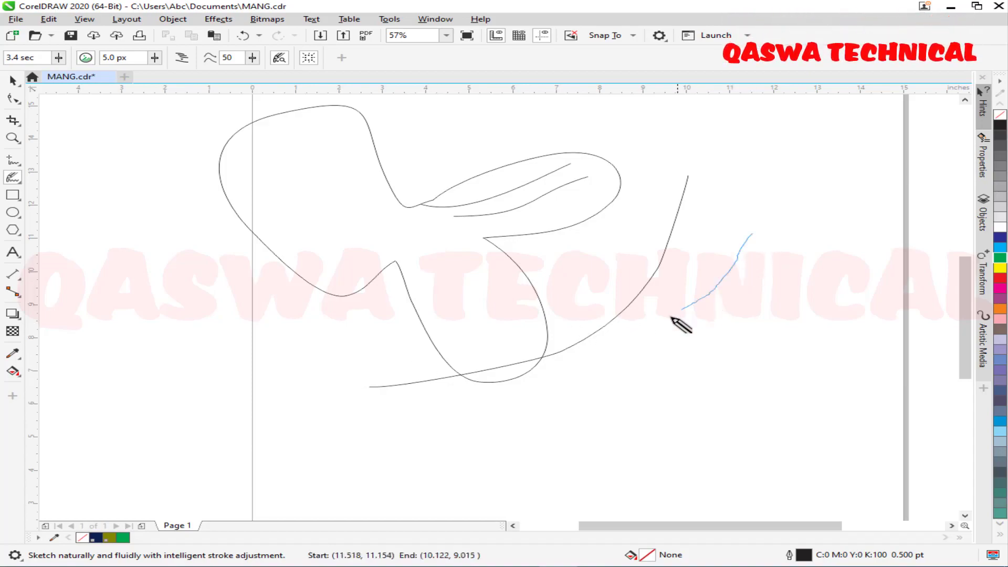
pyautogui.moveTo(675, 355)
pyautogui.mouseDown()
pyautogui.moveTo(811, 276)
pyautogui.moveTo(818, 188)
pyautogui.moveTo(704, 273)
pyautogui.moveTo(645, 334)
pyautogui.mouseUp()
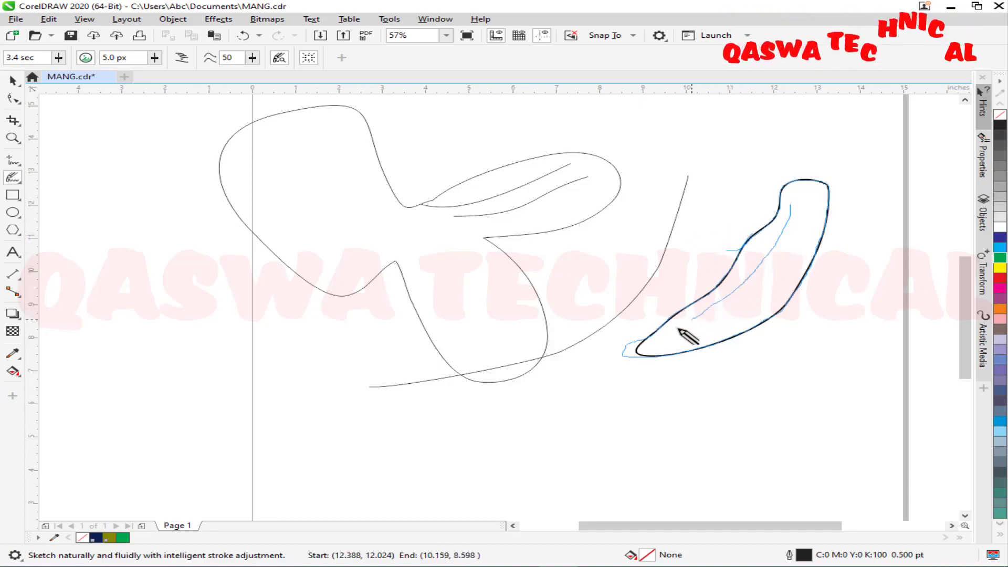
pyautogui.moveTo(717, 326); pyautogui.dragTo(680, 336)
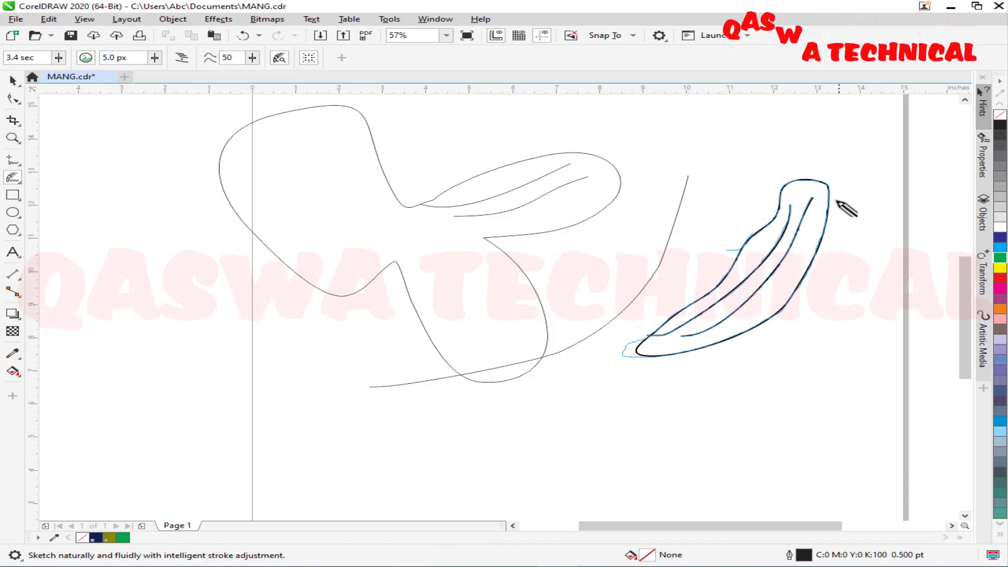
pyautogui.moveTo(817, 199)
pyautogui.mouseDown()
pyautogui.moveTo(772, 296)
pyautogui.moveTo(717, 317)
pyautogui.mouseUp()
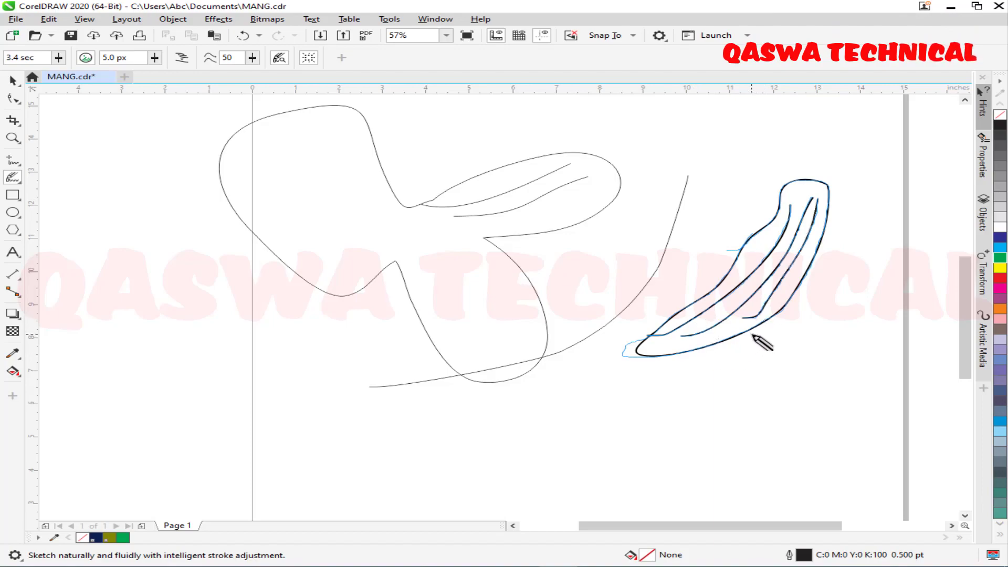
# Step: Sketch a wide fan-shaped petal below the slanted petal and add five vein lines inside it
pyautogui.moveTo(865, 316)
pyautogui.mouseDown()
pyautogui.moveTo(888, 391)
pyautogui.moveTo(812, 458)
pyautogui.moveTo(692, 401)
pyautogui.mouseUp()
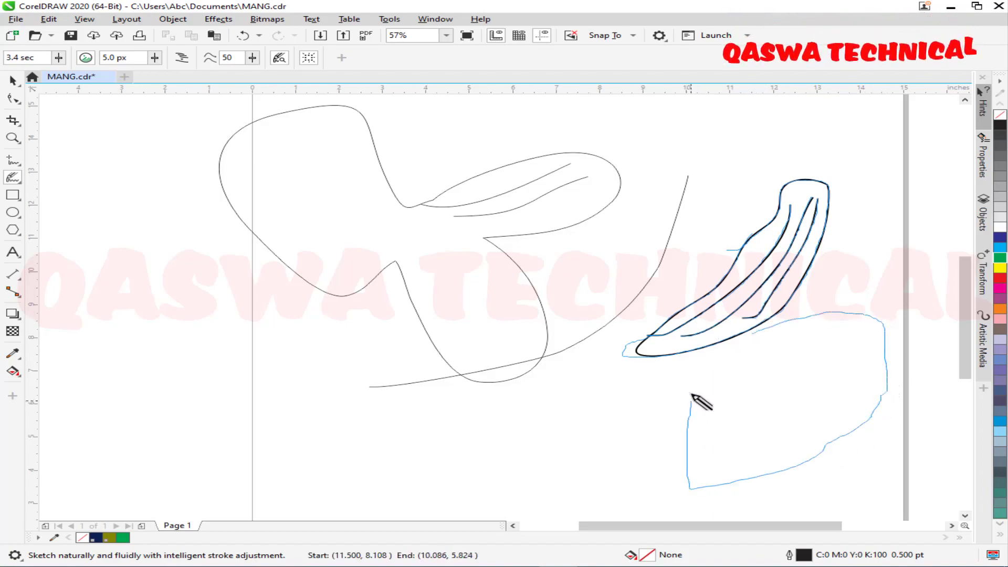
pyautogui.moveTo(777, 342); pyautogui.dragTo(841, 418)
pyautogui.moveTo(792, 333); pyautogui.dragTo(853, 393)
pyautogui.moveTo(743, 414); pyautogui.dragTo(745, 468)
pyautogui.moveTo(715, 367); pyautogui.dragTo(723, 465)
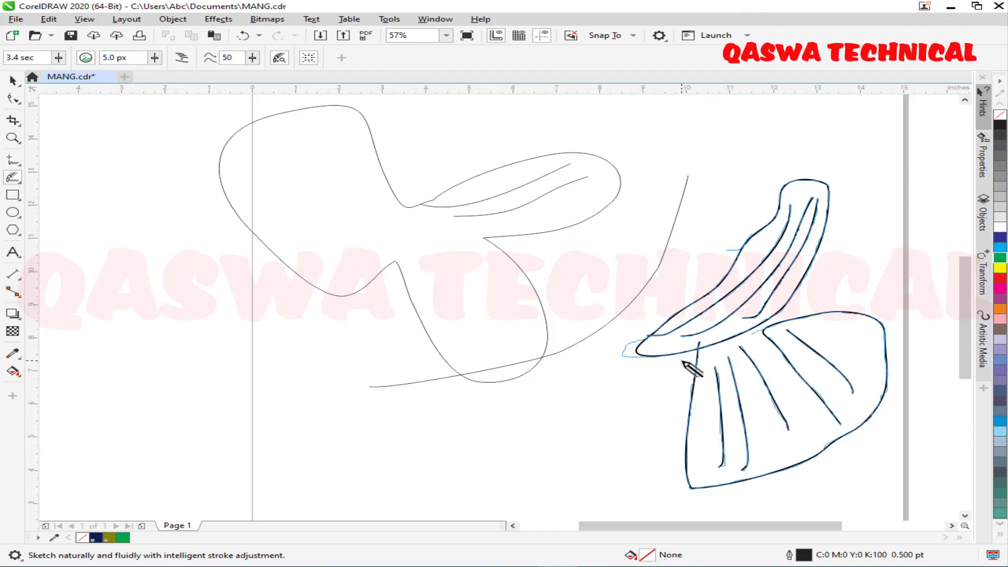
# Step: Sketch an elongated petal extending left from the fan-shaped petal and add three curved vein lines inside it
pyautogui.moveTo(592, 458)
pyautogui.mouseDown()
pyautogui.moveTo(408, 455)
pyautogui.moveTo(453, 414)
pyautogui.moveTo(567, 368)
pyautogui.moveTo(639, 360)
pyautogui.mouseUp()
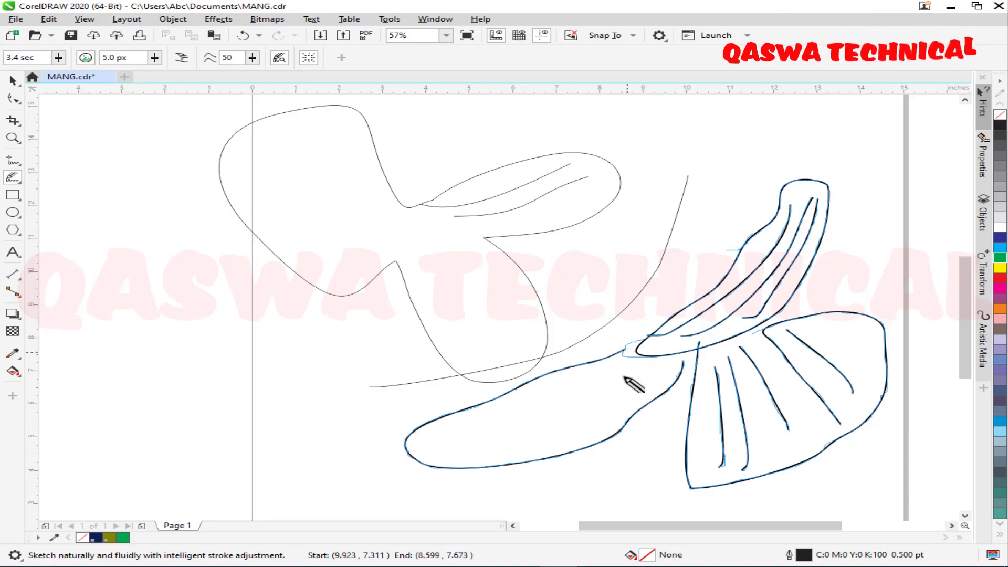
pyautogui.moveTo(557, 439); pyautogui.dragTo(491, 448)
pyautogui.moveTo(631, 374); pyautogui.dragTo(499, 430)
# Step: Sketch an upright oval petal with three inner lines above the flower's centre, and a slanted leaf-shaped loop to its left
pyautogui.moveTo(625, 318)
pyautogui.mouseDown()
pyautogui.moveTo(671, 254)
pyautogui.moveTo(679, 150)
pyautogui.moveTo(623, 130)
pyautogui.moveTo(595, 156)
pyautogui.moveTo(570, 233)
pyautogui.moveTo(582, 288)
pyautogui.moveTo(618, 312)
pyautogui.mouseUp()
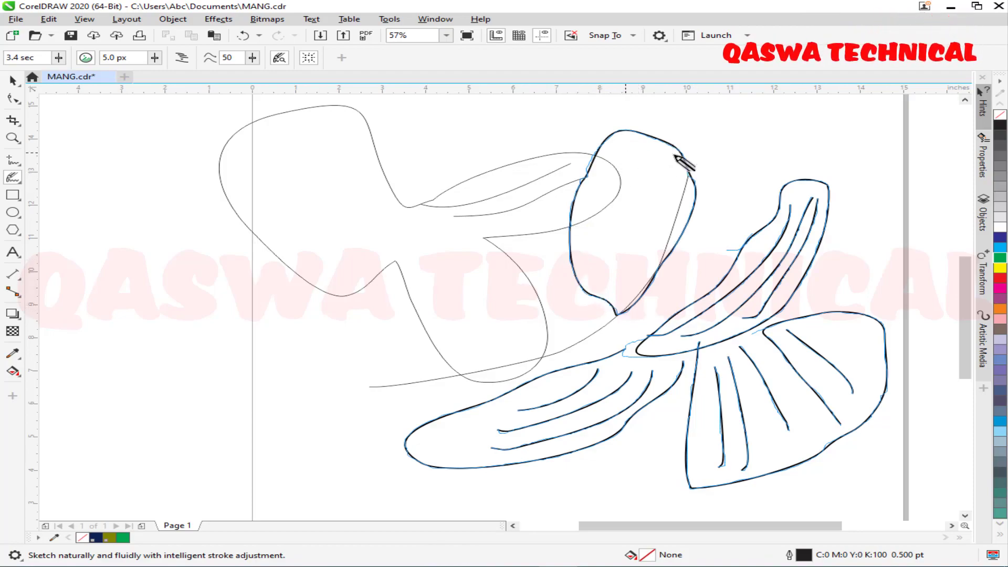
pyautogui.moveTo(678, 160)
pyautogui.mouseDown()
pyautogui.moveTo(668, 222)
pyautogui.moveTo(635, 266)
pyautogui.mouseUp()
pyautogui.moveTo(635, 164); pyautogui.dragTo(624, 245)
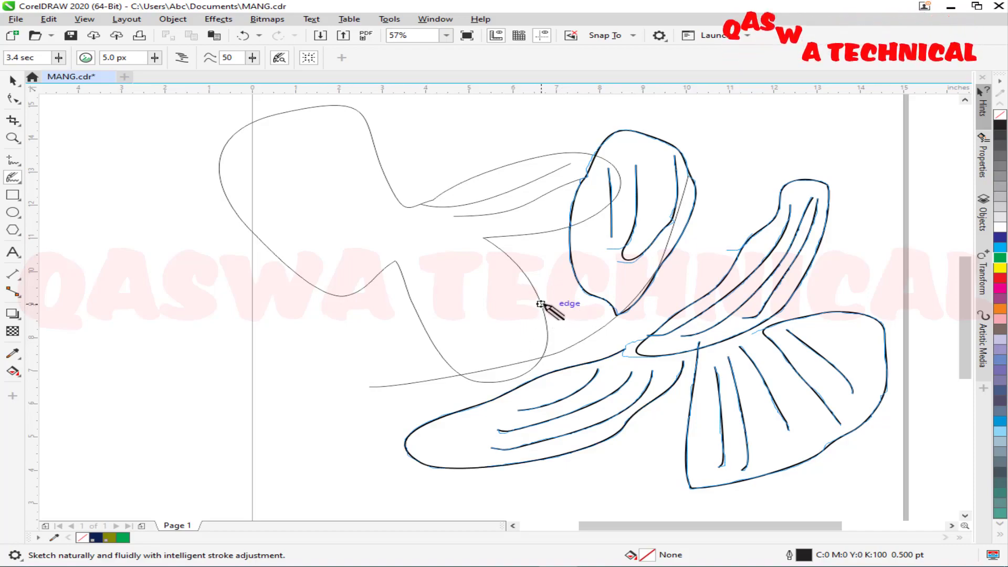
pyautogui.moveTo(589, 310)
pyautogui.mouseDown()
pyautogui.moveTo(431, 210)
pyautogui.moveTo(386, 215)
pyautogui.moveTo(430, 280)
pyautogui.moveTo(575, 315)
pyautogui.mouseUp()
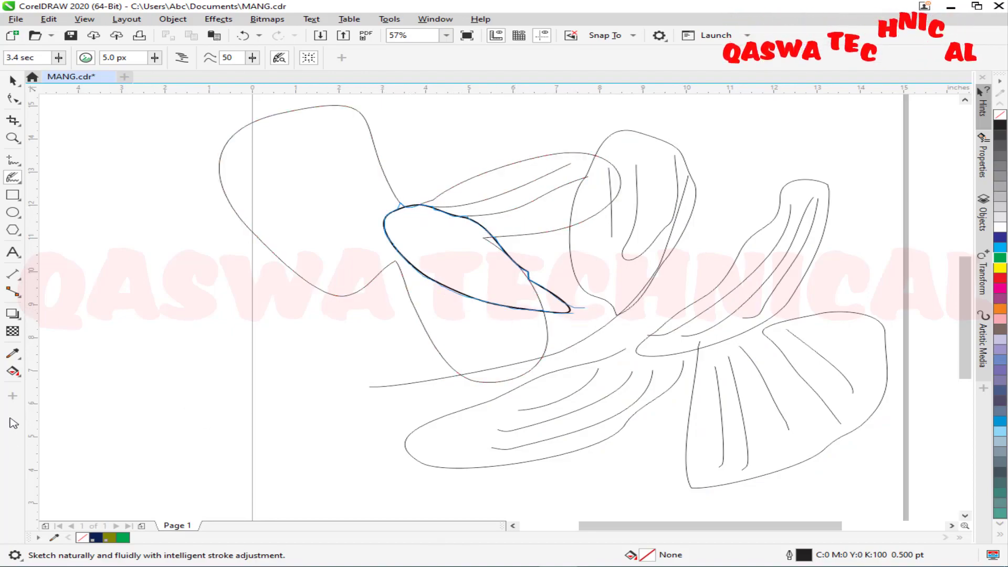
# Step: Set the LiveSketch timer to 0.0 sec and sketch a large multi-lobed outline to the left of the existing flower
pyautogui.click(59, 58)
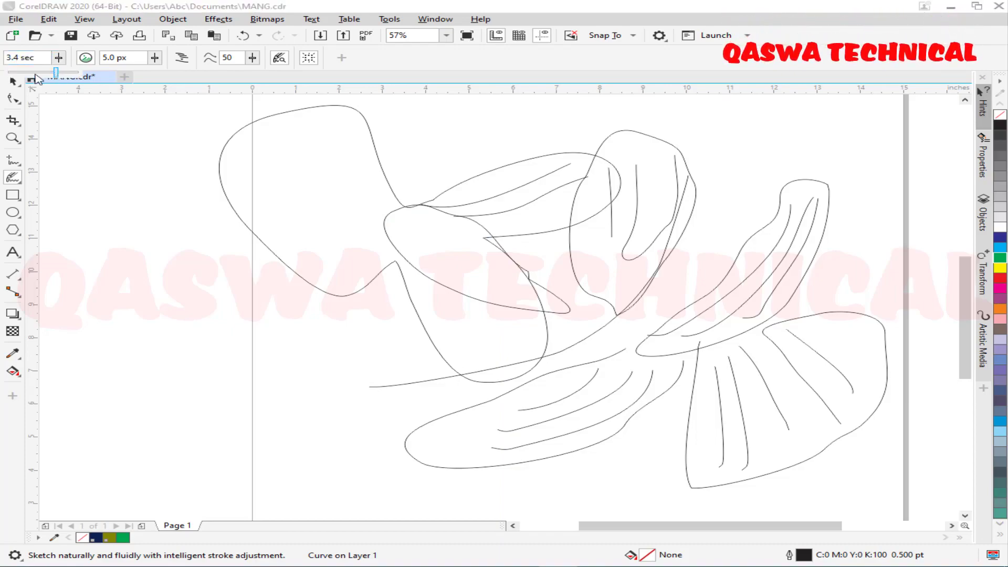
pyautogui.moveTo(55, 72); pyautogui.dragTo(8, 72)
pyautogui.moveTo(127, 330); pyautogui.dragTo(140, 309)
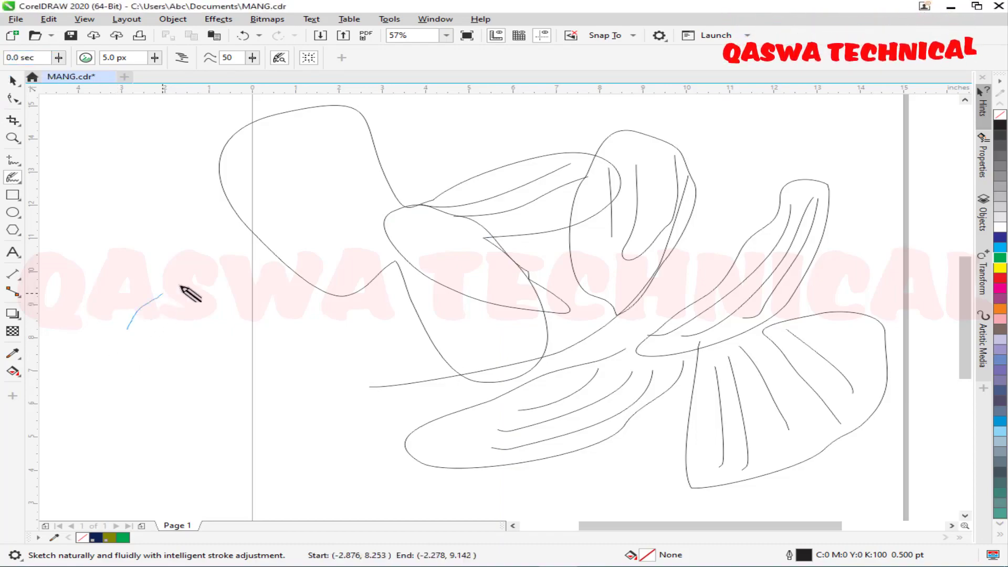
pyautogui.moveTo(240, 339)
pyautogui.mouseDown()
pyautogui.moveTo(179, 347)
pyautogui.moveTo(275, 353)
pyautogui.moveTo(362, 415)
pyautogui.moveTo(358, 448)
pyautogui.mouseUp()
pyautogui.moveTo(139, 391)
pyautogui.mouseDown()
pyautogui.moveTo(53, 415)
pyautogui.moveTo(8, 350)
pyautogui.moveTo(95, 306)
pyautogui.moveTo(142, 306)
pyautogui.moveTo(207, 331)
pyautogui.mouseUp()
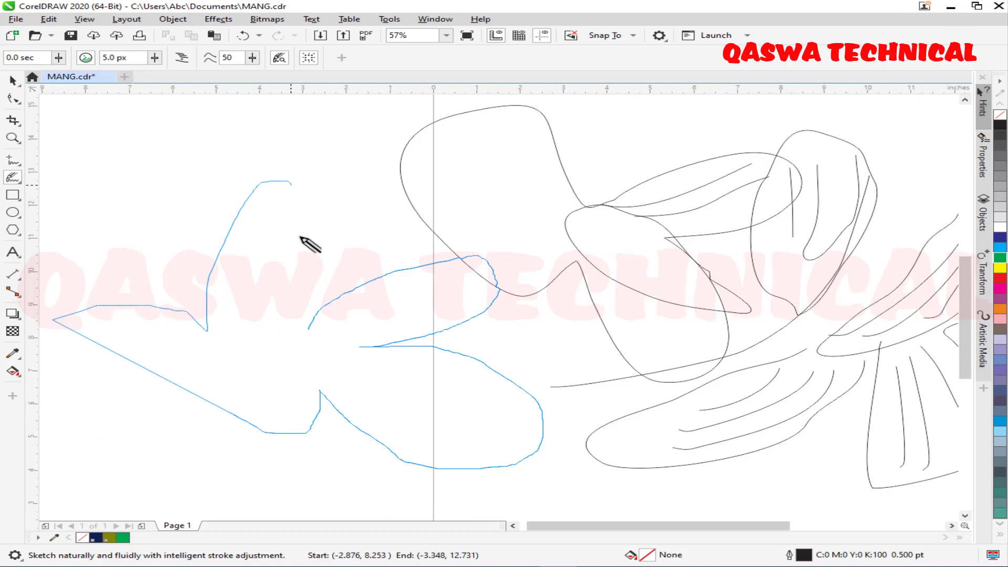
pyautogui.moveTo(305, 328); pyautogui.dragTo(305, 342)
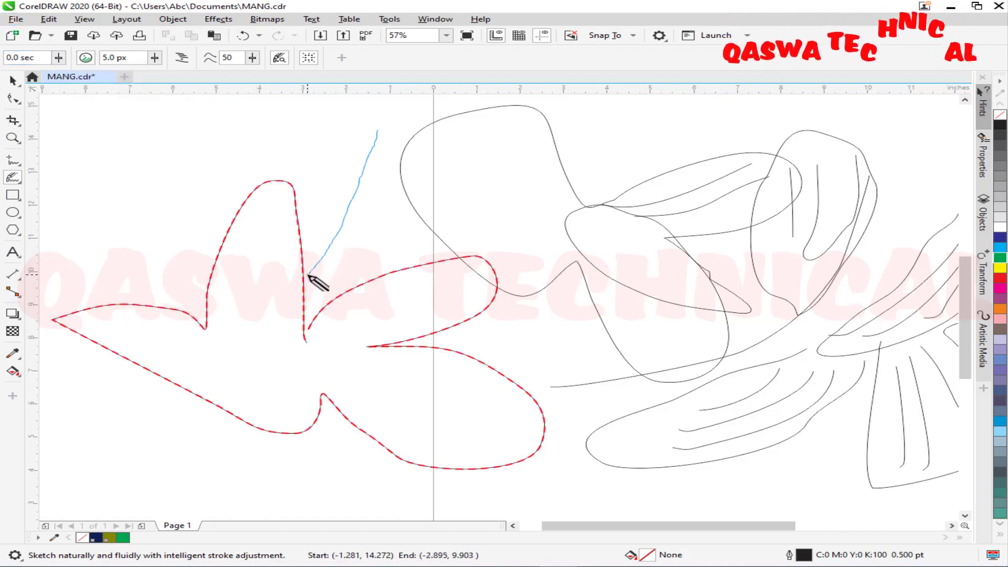
# Step: Sketch a narrow slanted V beside the multi-lobed outline and, with the timer at 5.0 sec, a long slanted line above it
pyautogui.moveTo(319, 273)
pyautogui.mouseDown()
pyautogui.moveTo(357, 250)
pyautogui.moveTo(405, 157)
pyautogui.moveTo(371, 211)
pyautogui.mouseUp()
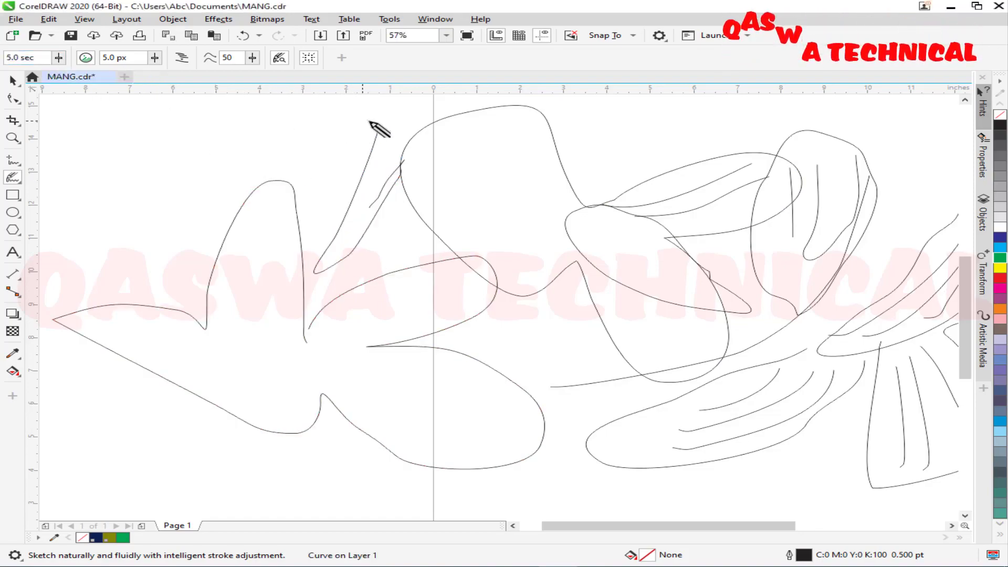
pyautogui.moveTo(364, 114)
pyautogui.mouseDown()
pyautogui.moveTo(299, 151)
pyautogui.moveTo(189, 188)
pyautogui.mouseUp()
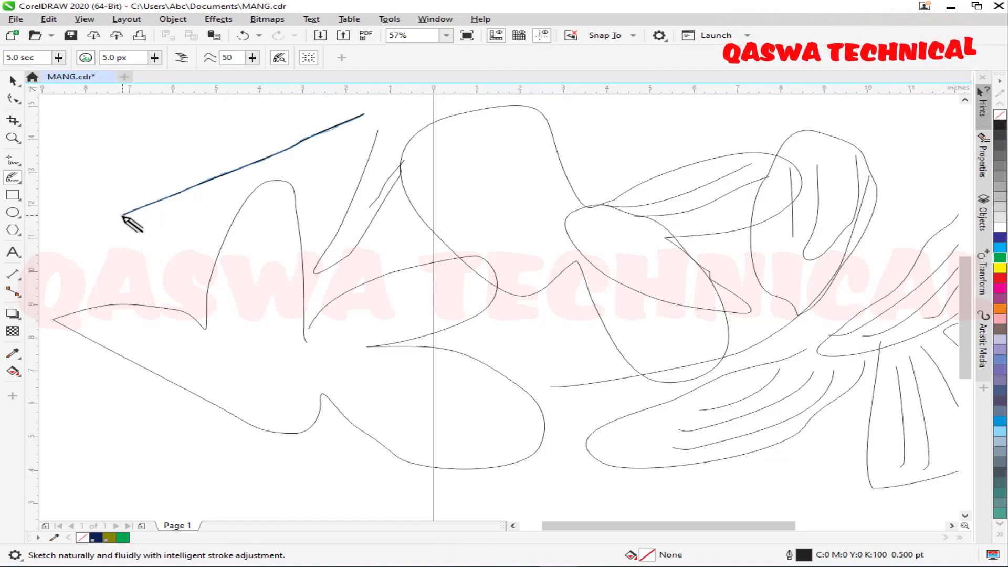
pyautogui.scroll(6, 231, 181)
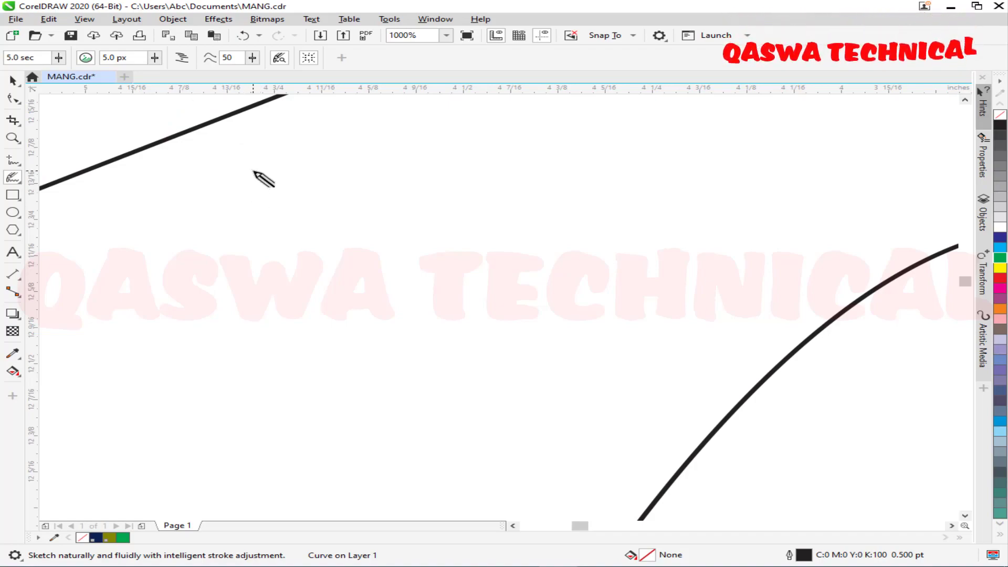
pyautogui.scroll(3, 253, 174)
pyautogui.scroll(-9, 254, 173)
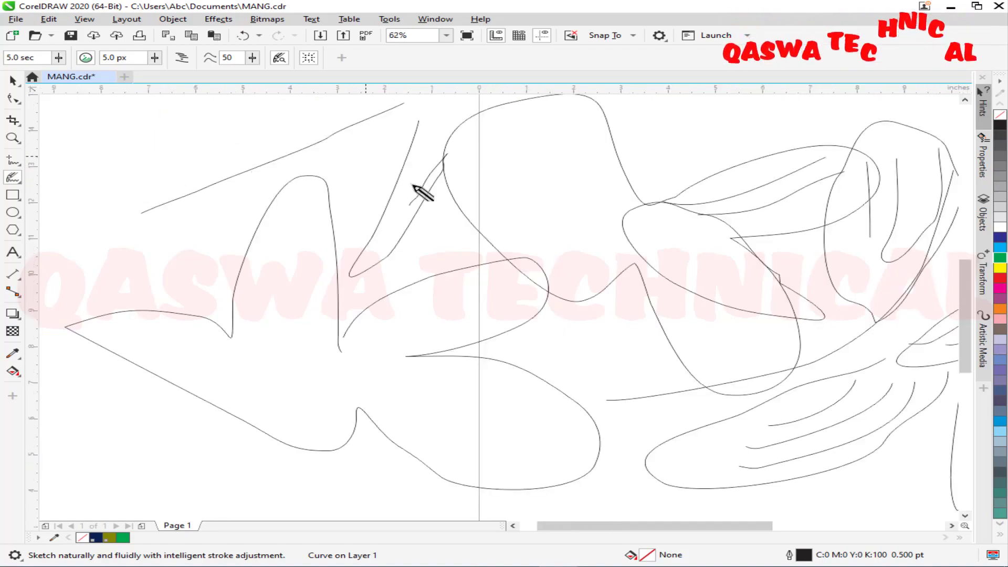
# Step: Delete all the sketched curves from the drawing
pyautogui.hotkey('ctrl', 'a')
pyautogui.press('Delete')
pyautogui.scroll(2, 602, 202)
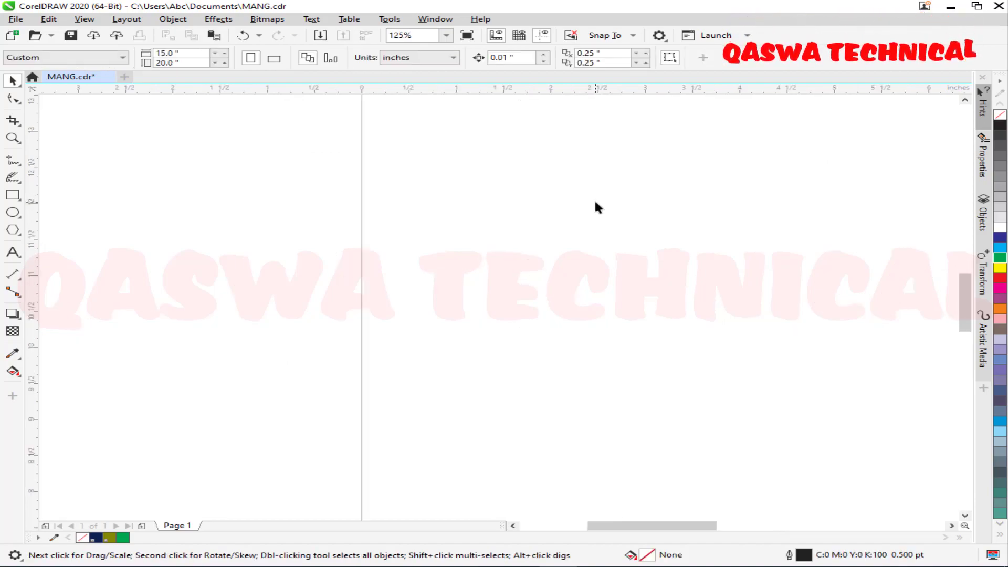
# Step: Sketch a long, slightly wavy diagonal stroke with LiveSketch at a 5.0 sec timer and inspect the adjusted curve up close
pyautogui.click(11, 180)
pyautogui.moveTo(893, 139); pyautogui.dragTo(447, 314)
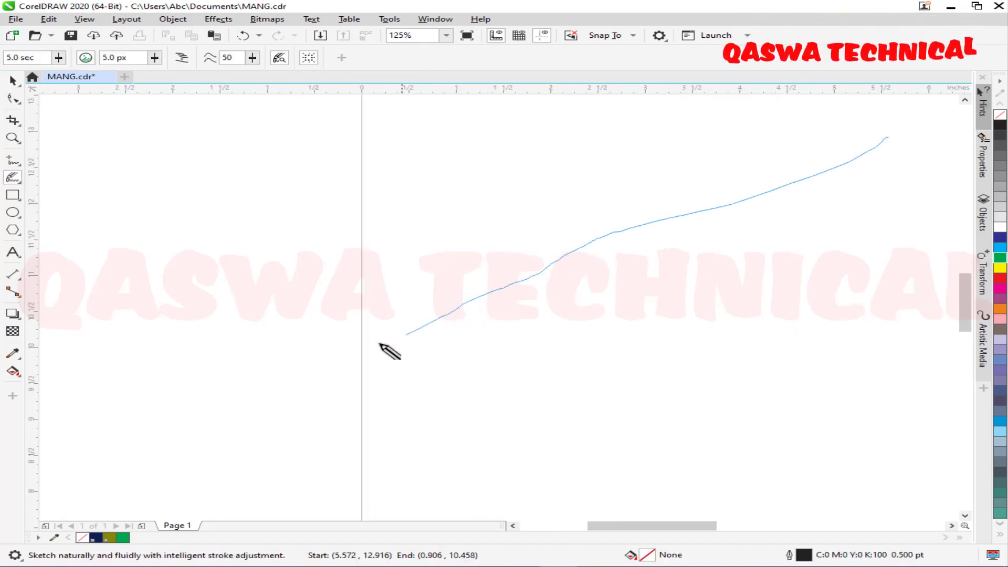
pyautogui.scroll(8, 632, 255)
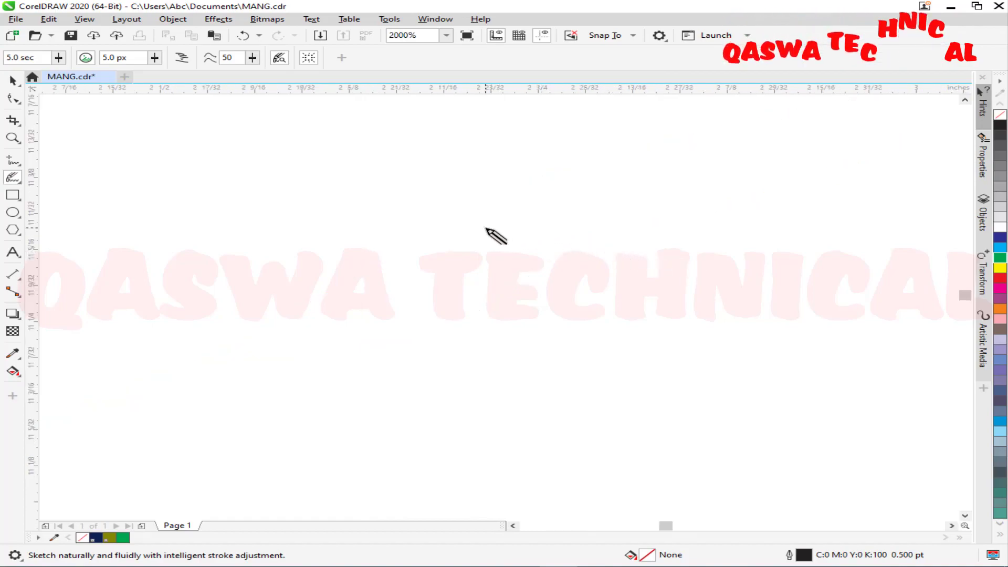
pyautogui.scroll(-8, 487, 225)
pyautogui.scroll(8, 487, 210)
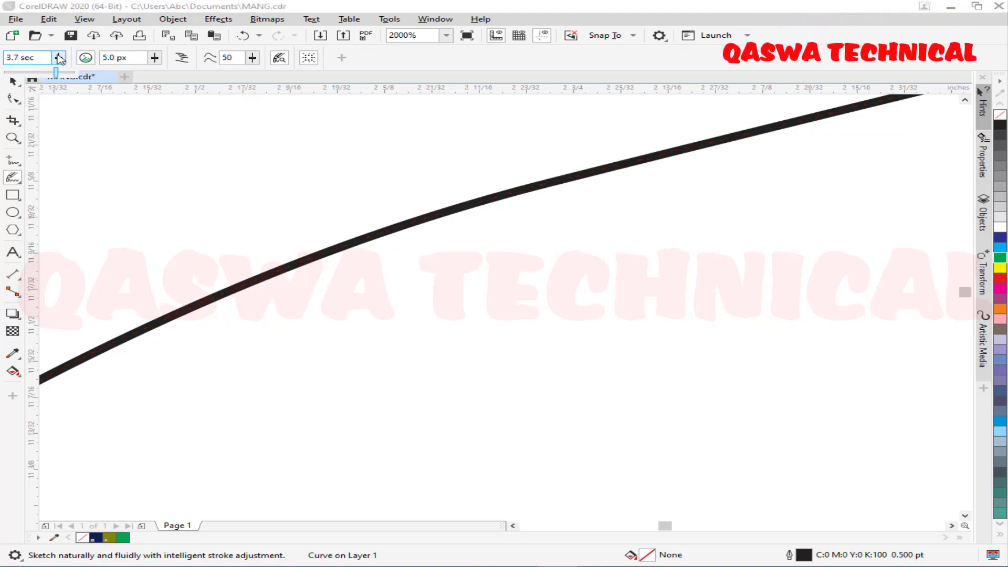
# Step: Set the LiveSketch timer to 1.4 sec and sketch a wave with two crests below the diagonal curve
pyautogui.moveTo(36, 75); pyautogui.dragTo(24, 73)
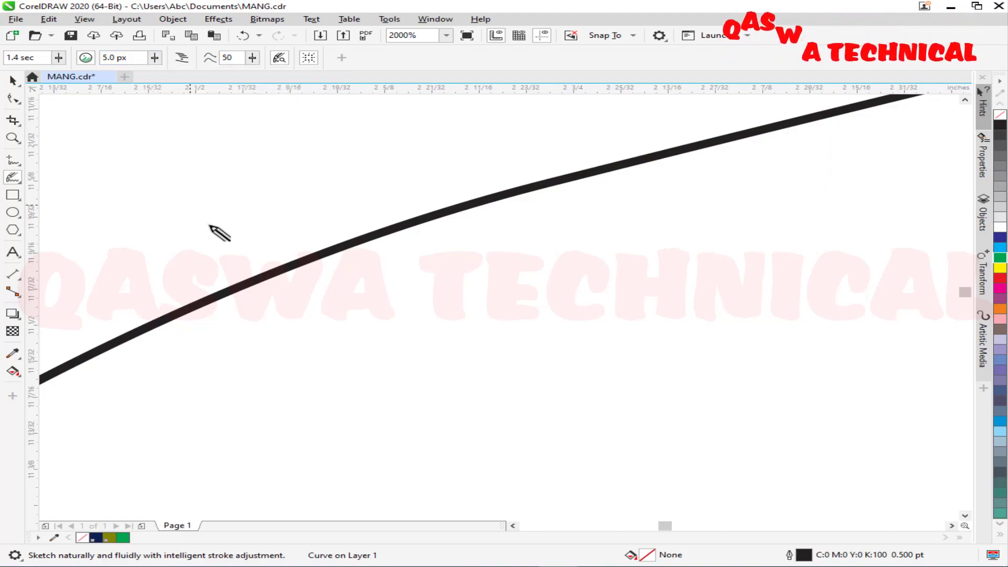
pyautogui.moveTo(305, 373)
pyautogui.mouseDown()
pyautogui.moveTo(340, 320)
pyautogui.moveTo(436, 292)
pyautogui.mouseUp()
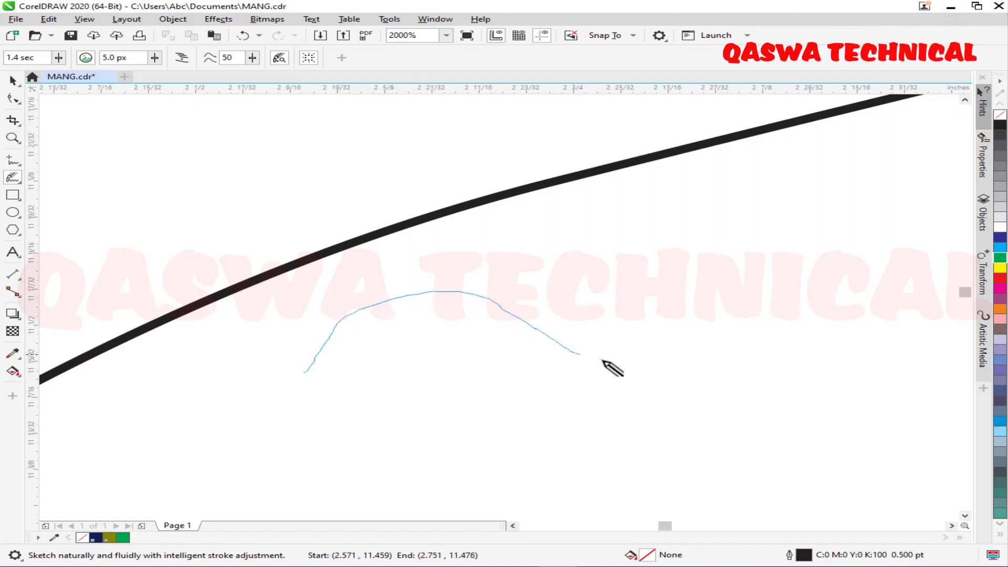
pyautogui.moveTo(820, 258)
pyautogui.mouseDown()
pyautogui.moveTo(916, 274)
pyautogui.moveTo(947, 314)
pyautogui.mouseUp()
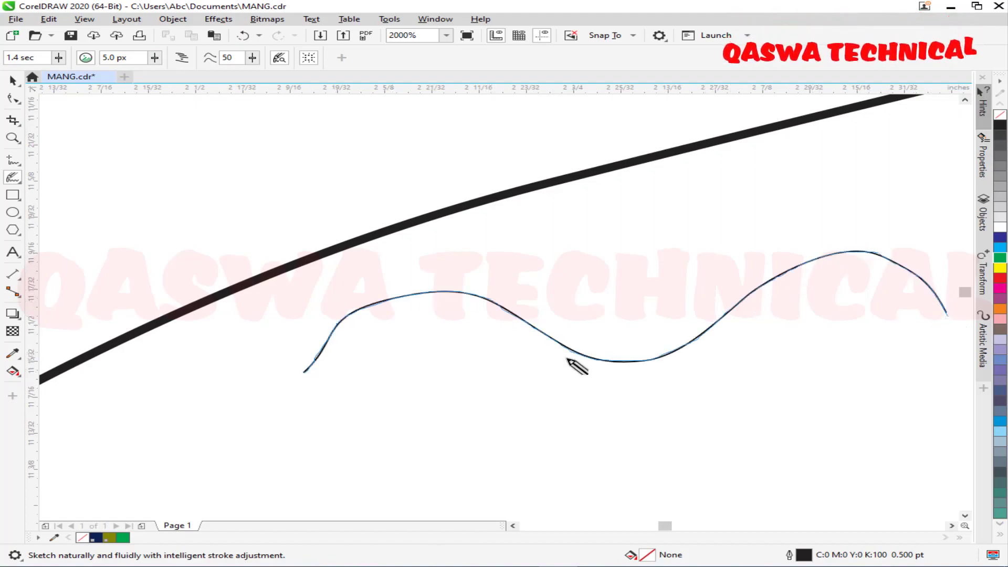
pyautogui.scroll(2, 441, 310)
pyautogui.scroll(-5, 442, 310)
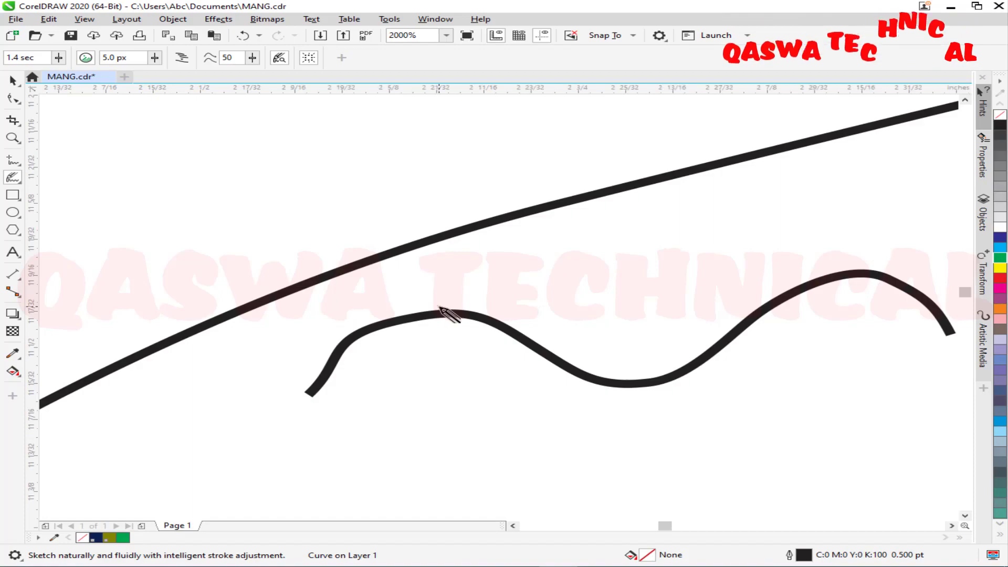
pyautogui.scroll(2, 501, 320)
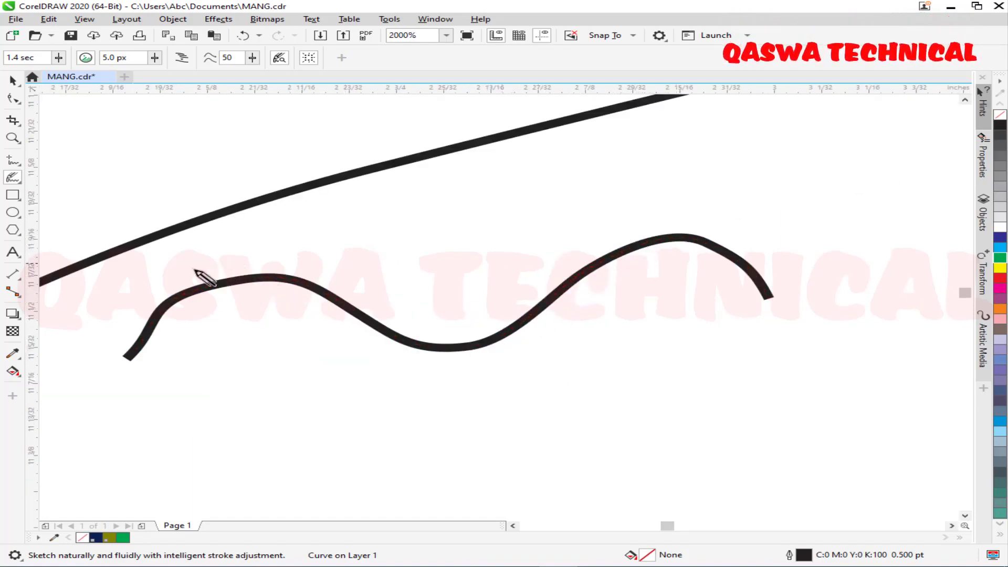
# Step: Sketch a double-arched stroke above the existing one with the distance from curve at 40 px, and inspect its central dip
pyautogui.moveTo(267, 233)
pyautogui.mouseDown()
pyautogui.moveTo(493, 164)
pyautogui.moveTo(552, 216)
pyautogui.moveTo(757, 125)
pyautogui.mouseUp()
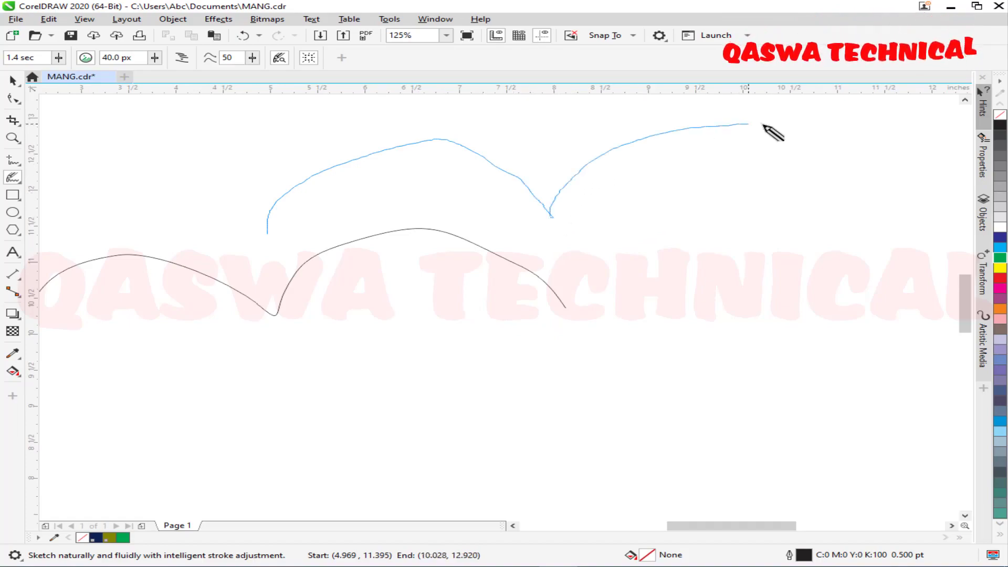
pyautogui.moveTo(868, 182); pyautogui.dragTo(874, 195)
pyautogui.scroll(4, 596, 151)
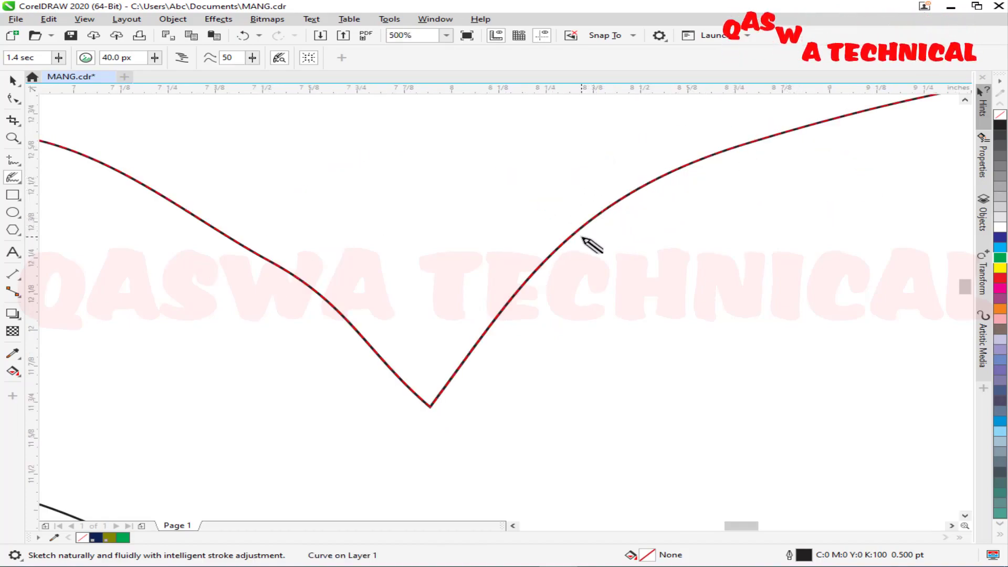
pyautogui.scroll(-4, 592, 244)
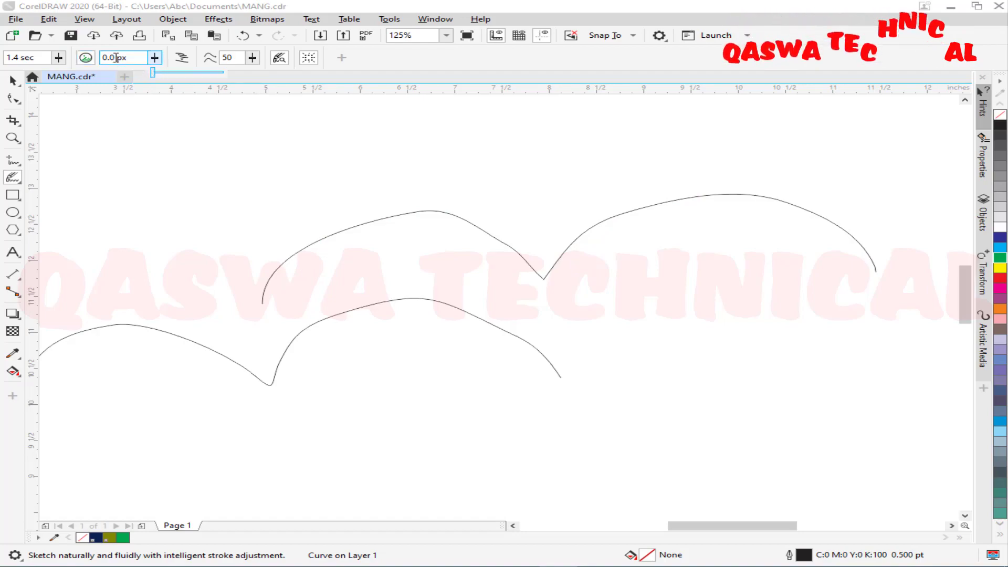
# Step: Set the distance from curve to 40 px and delete both double-arched curves
pyautogui.click(167, 73)
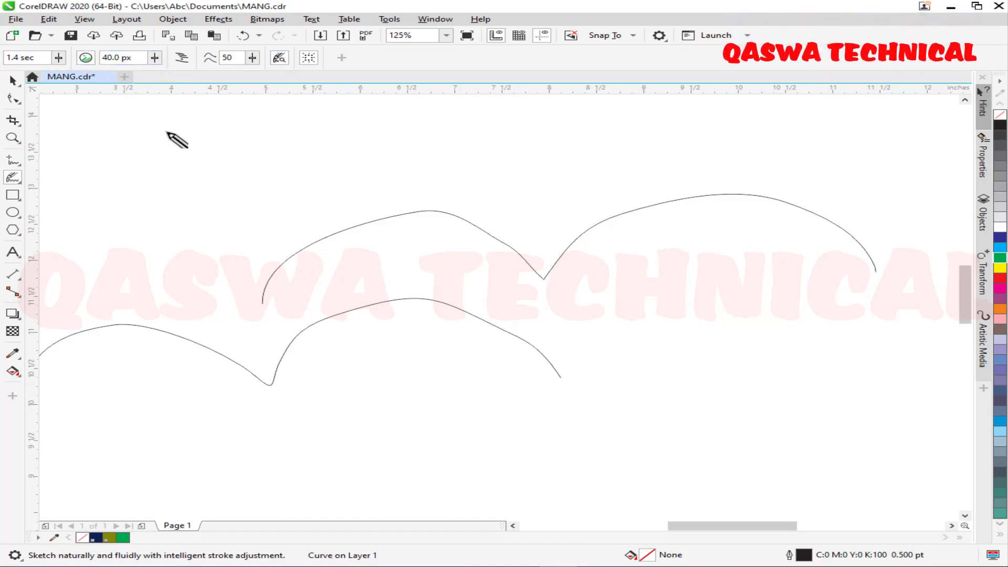
pyautogui.press('space')
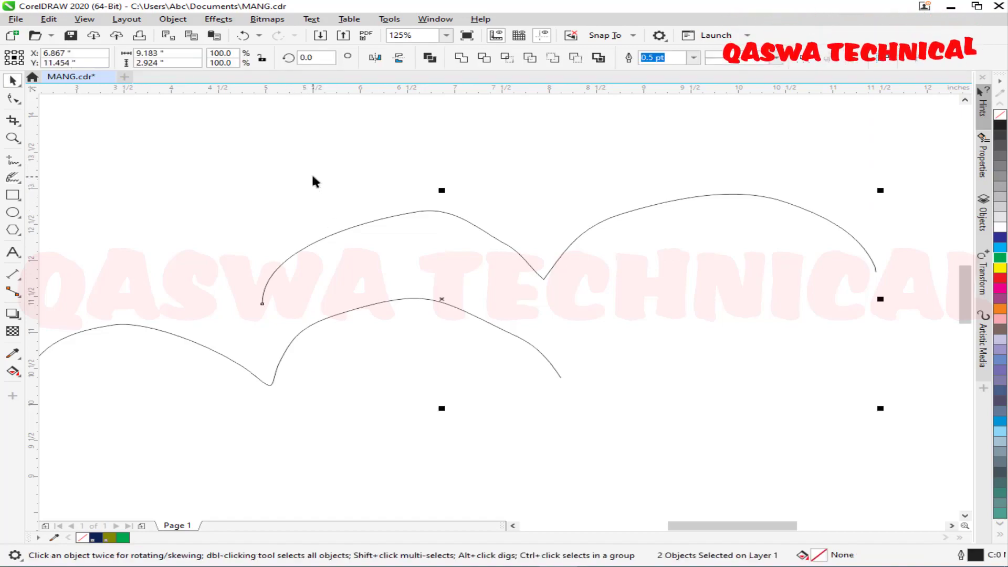
pyautogui.press('Delete')
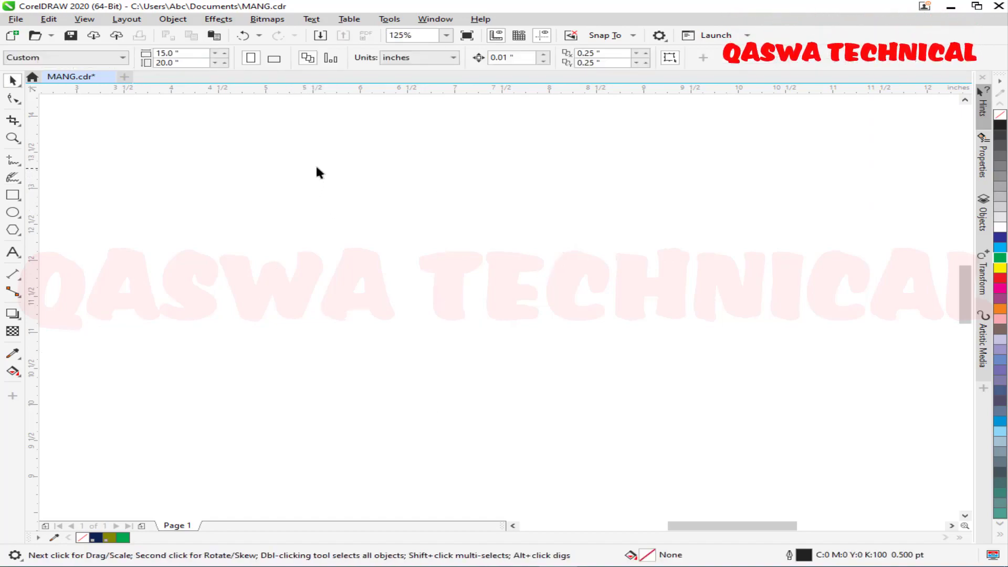
# Step: Sketch three long, shallow arcs stacked one below another with LiveSketch
pyautogui.click(13, 177)
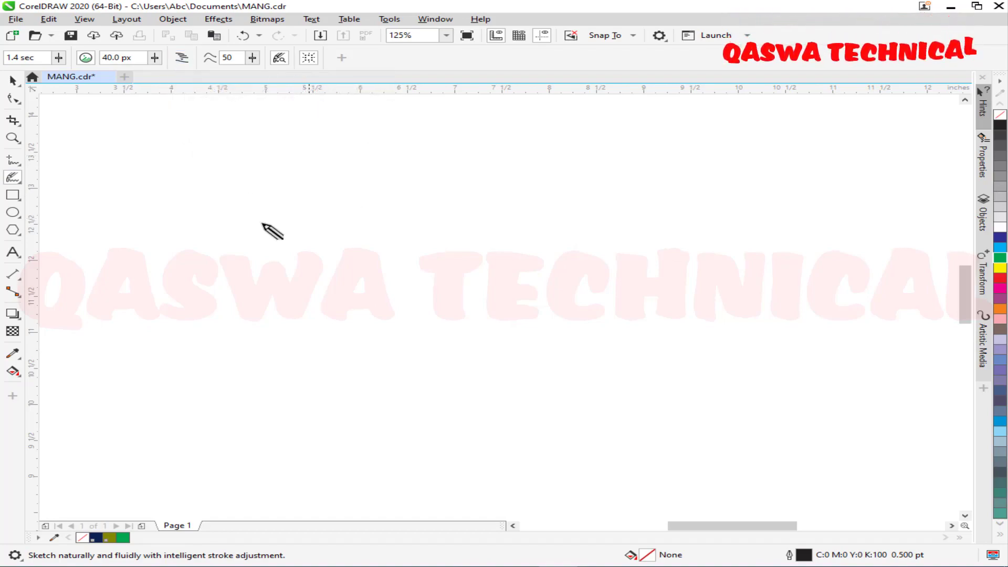
pyautogui.moveTo(214, 212)
pyautogui.mouseDown()
pyautogui.moveTo(290, 186)
pyautogui.moveTo(573, 177)
pyautogui.mouseUp()
pyautogui.moveTo(507, 187); pyautogui.dragTo(567, 200)
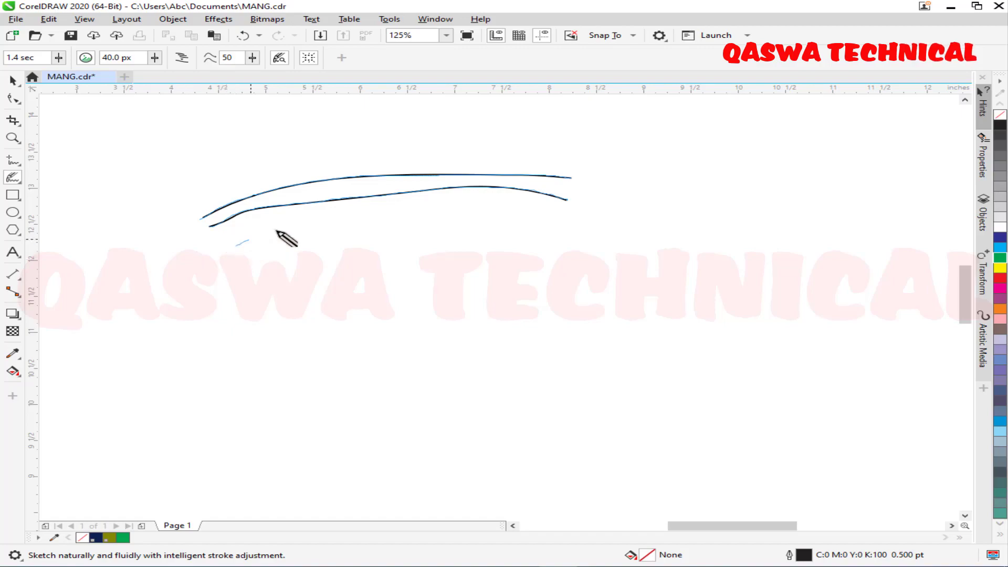
pyautogui.moveTo(447, 213); pyautogui.dragTo(571, 221)
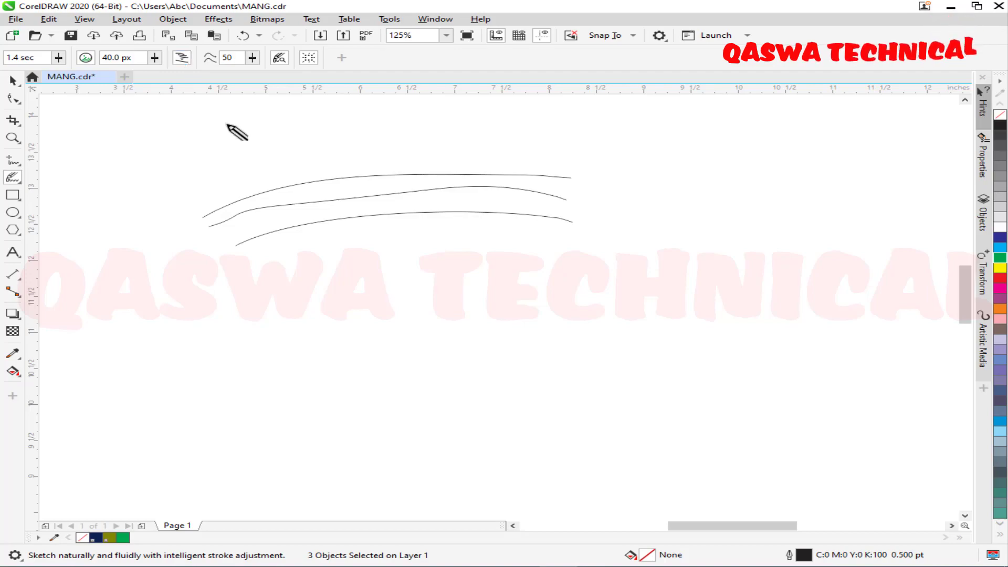
# Step: With Create single curve enabled, sketch two groups of three stacked arcing strokes, one below the existing arcs and one to their right
pyautogui.moveTo(248, 298)
pyautogui.mouseDown()
pyautogui.moveTo(283, 272)
pyautogui.moveTo(370, 251)
pyautogui.moveTo(466, 256)
pyautogui.mouseUp()
pyautogui.moveTo(266, 316)
pyautogui.mouseDown()
pyautogui.moveTo(323, 287)
pyautogui.moveTo(388, 277)
pyautogui.moveTo(540, 287)
pyautogui.mouseUp()
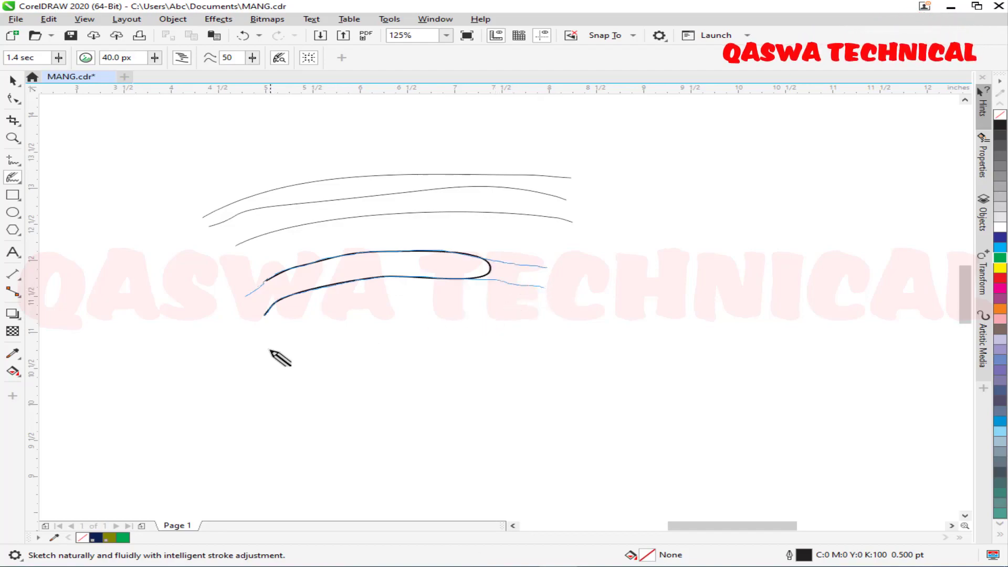
pyautogui.moveTo(274, 340)
pyautogui.mouseDown()
pyautogui.moveTo(372, 309)
pyautogui.moveTo(468, 303)
pyautogui.mouseUp()
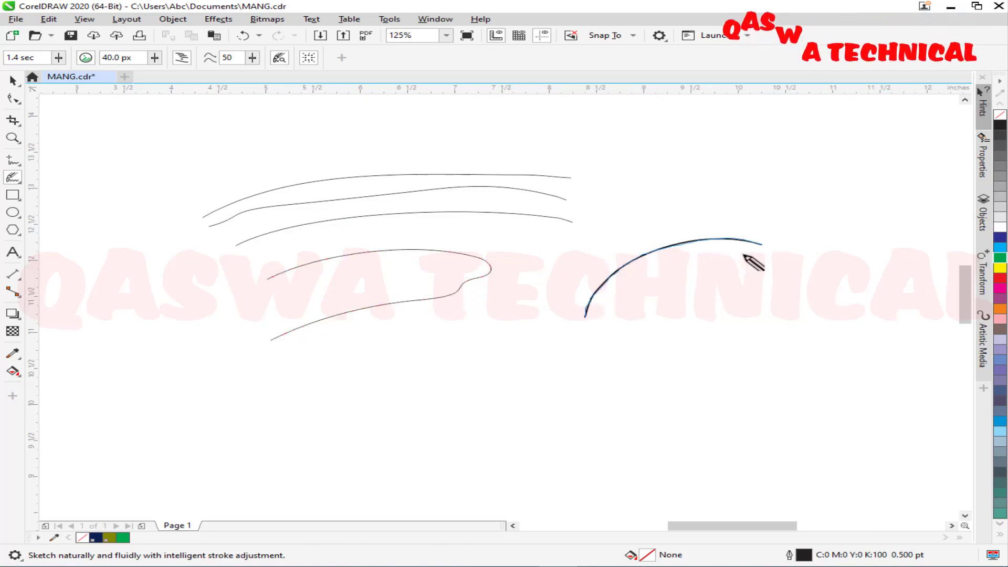
pyautogui.moveTo(774, 254)
pyautogui.mouseDown()
pyautogui.moveTo(660, 274)
pyautogui.moveTo(632, 298)
pyautogui.mouseUp()
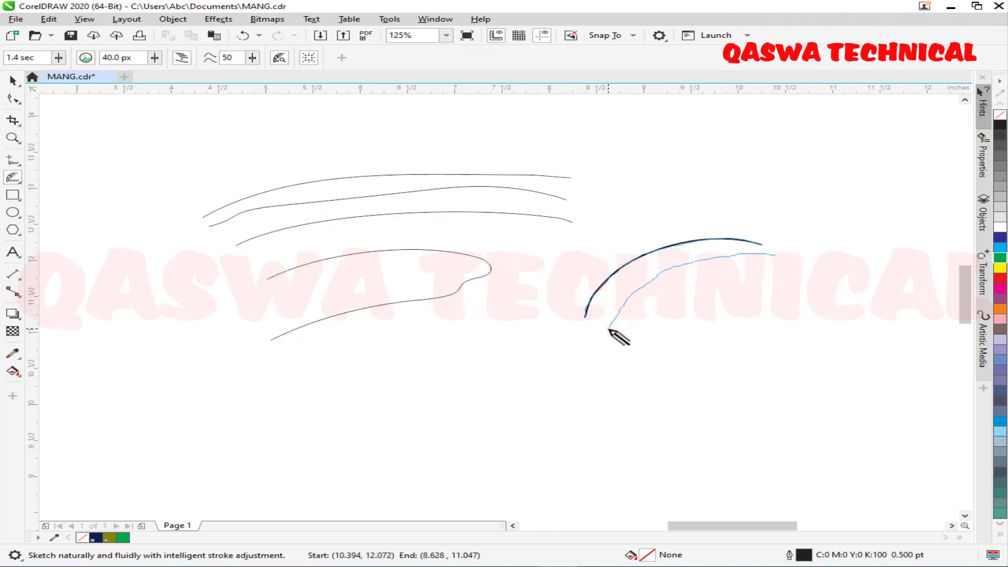
pyautogui.moveTo(775, 271)
pyautogui.mouseDown()
pyautogui.moveTo(718, 284)
pyautogui.moveTo(622, 333)
pyautogui.mouseUp()
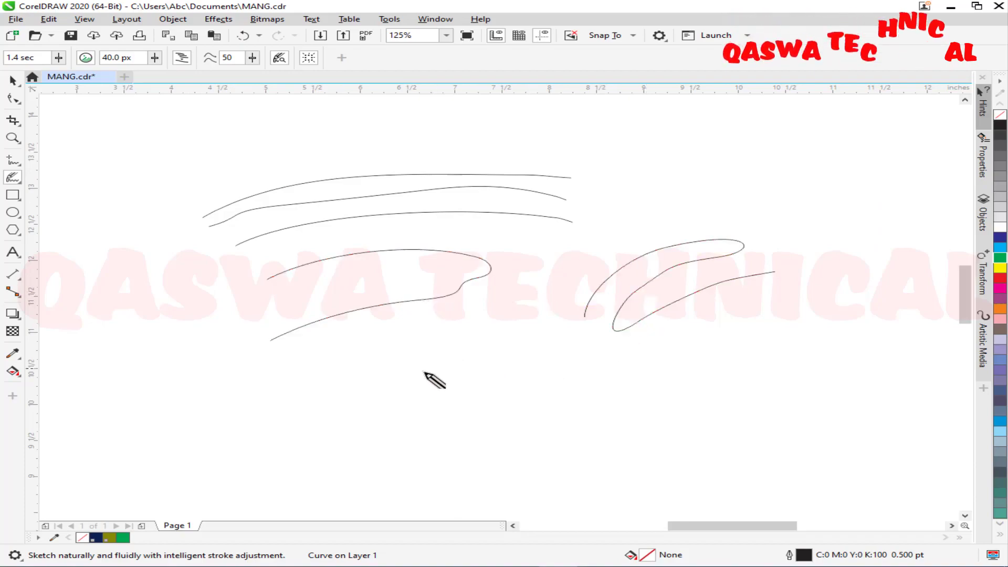
# Step: Sketch a closed four-lobed clover-like outline below the stroke groups and fill it with green
pyautogui.moveTo(409, 380)
pyautogui.mouseDown()
pyautogui.moveTo(457, 337)
pyautogui.moveTo(506, 344)
pyautogui.mouseUp()
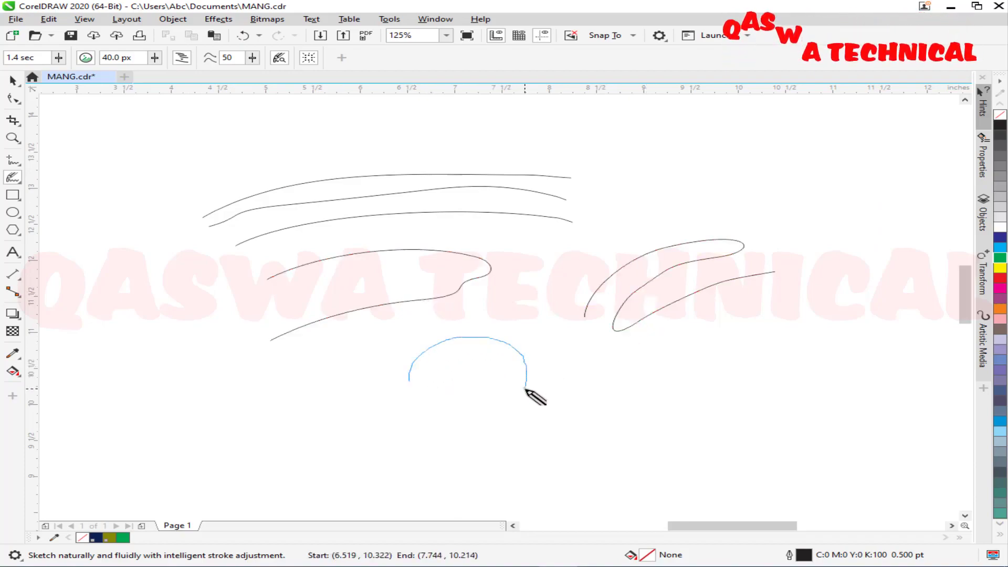
pyautogui.moveTo(526, 390)
pyautogui.mouseDown()
pyautogui.moveTo(579, 363)
pyautogui.moveTo(629, 371)
pyautogui.moveTo(641, 402)
pyautogui.mouseUp()
pyautogui.moveTo(600, 435)
pyautogui.mouseDown()
pyautogui.moveTo(573, 439)
pyautogui.moveTo(579, 490)
pyautogui.moveTo(548, 527)
pyautogui.moveTo(482, 522)
pyautogui.moveTo(447, 404)
pyautogui.moveTo(378, 426)
pyautogui.moveTo(315, 411)
pyautogui.moveTo(319, 351)
pyautogui.moveTo(379, 322)
pyautogui.moveTo(411, 328)
pyautogui.mouseUp()
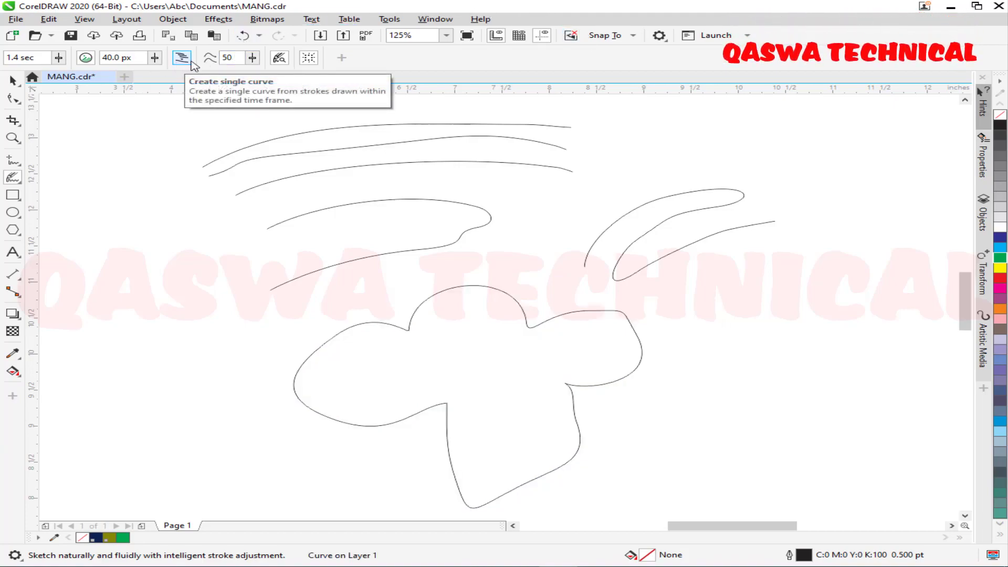
pyautogui.click(1000, 257)
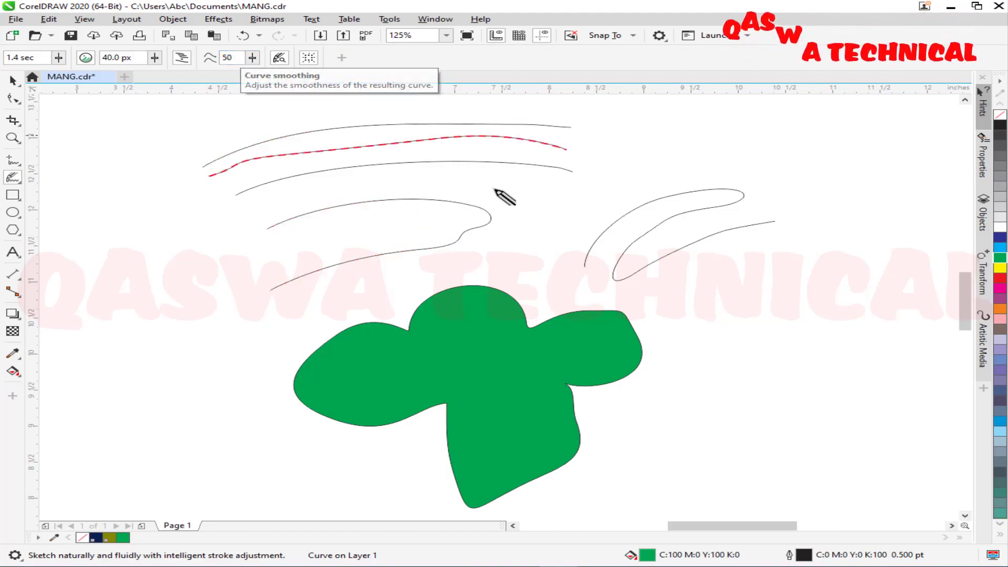
# Step: Sketch a double-arched stroke from outside the page's left edge across to the green shape
pyautogui.scroll(-2, 530, 234)
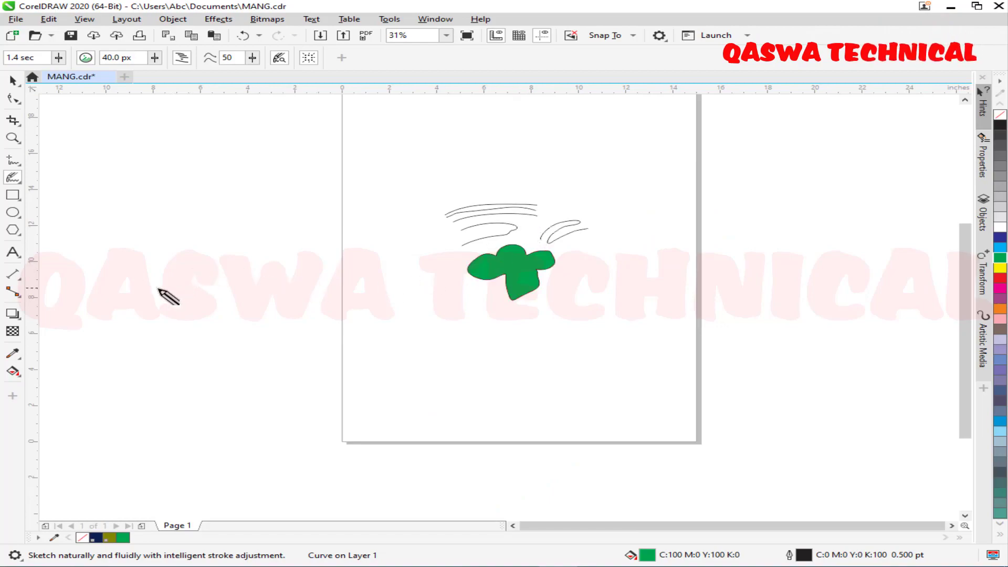
pyautogui.moveTo(205, 230)
pyautogui.mouseDown()
pyautogui.moveTo(318, 234)
pyautogui.moveTo(348, 269)
pyautogui.moveTo(407, 191)
pyautogui.moveTo(484, 195)
pyautogui.moveTo(541, 239)
pyautogui.mouseUp()
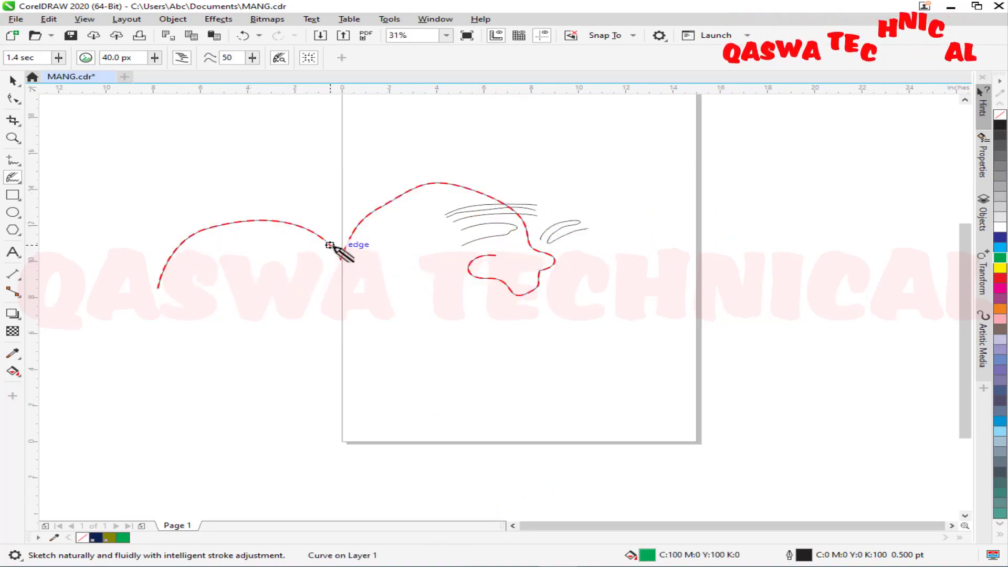
# Step: Set LiveSketch's curve smoothness to 100 and sketch two double-arched strokes, one below the other, crossing the page's left edge
pyautogui.click(251, 57)
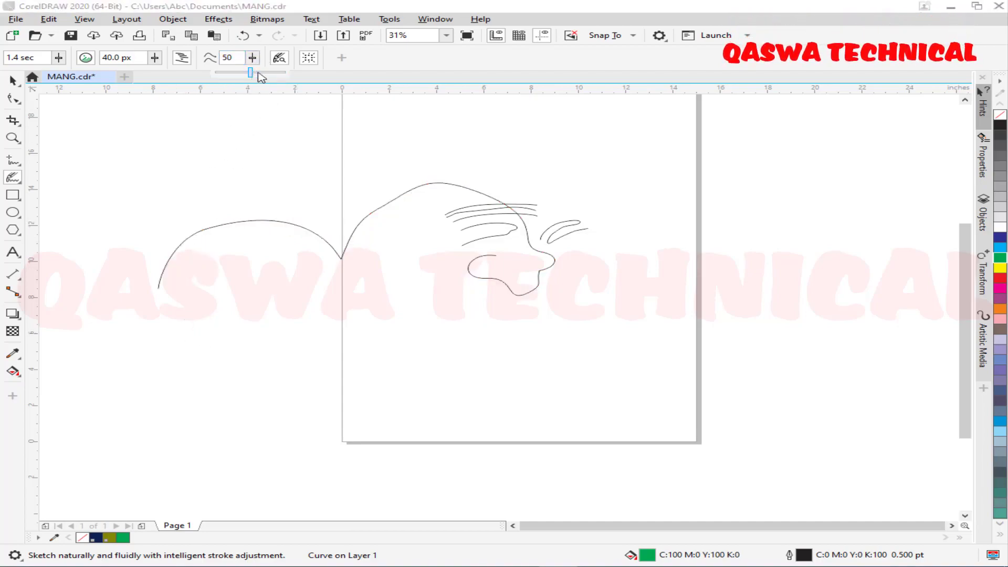
pyautogui.moveTo(192, 357); pyautogui.dragTo(192, 350)
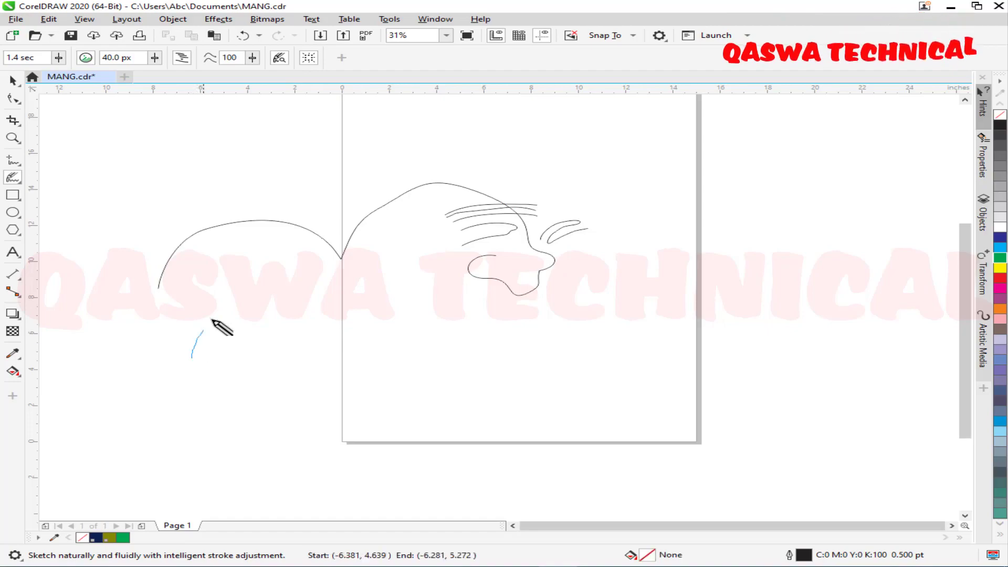
pyautogui.moveTo(346, 343)
pyautogui.mouseDown()
pyautogui.moveTo(355, 313)
pyautogui.moveTo(390, 272)
pyautogui.moveTo(459, 262)
pyautogui.moveTo(504, 298)
pyautogui.mouseUp()
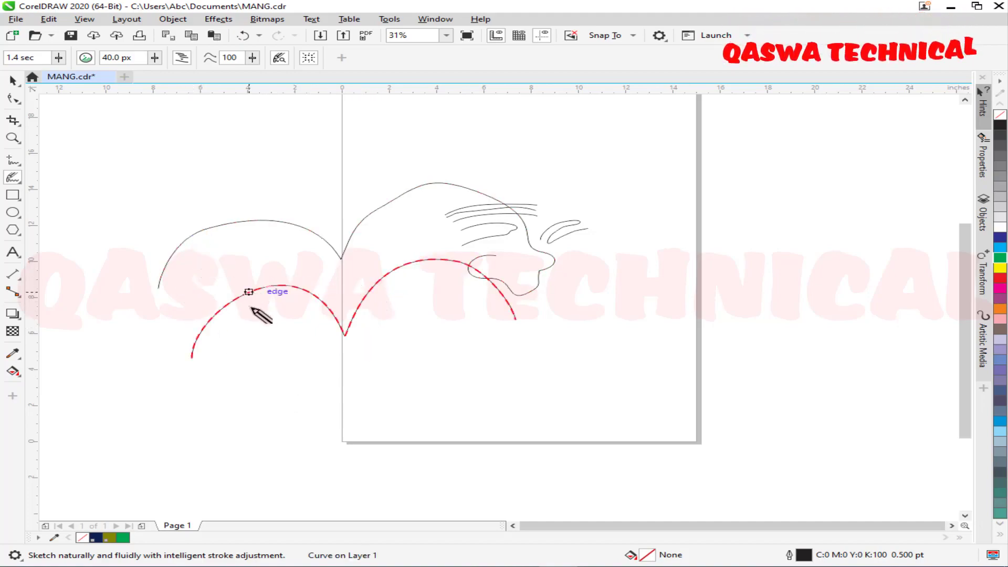
pyautogui.moveTo(231, 427)
pyautogui.mouseDown()
pyautogui.moveTo(241, 396)
pyautogui.moveTo(288, 369)
pyautogui.moveTo(351, 376)
pyautogui.moveTo(374, 411)
pyautogui.mouseUp()
pyautogui.moveTo(497, 339)
pyautogui.mouseDown()
pyautogui.moveTo(530, 353)
pyautogui.moveTo(569, 407)
pyautogui.mouseUp()
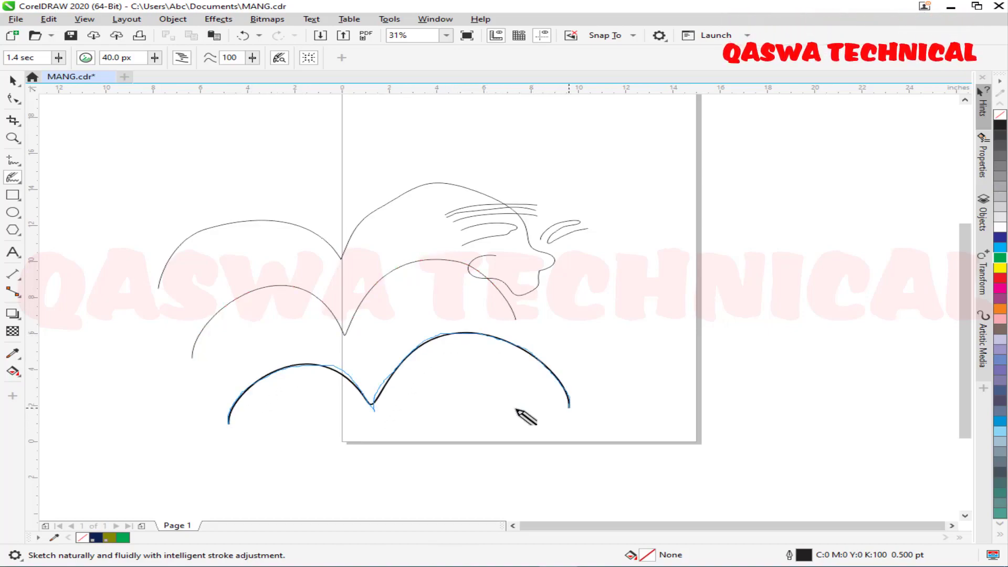
pyautogui.scroll(4, 378, 400)
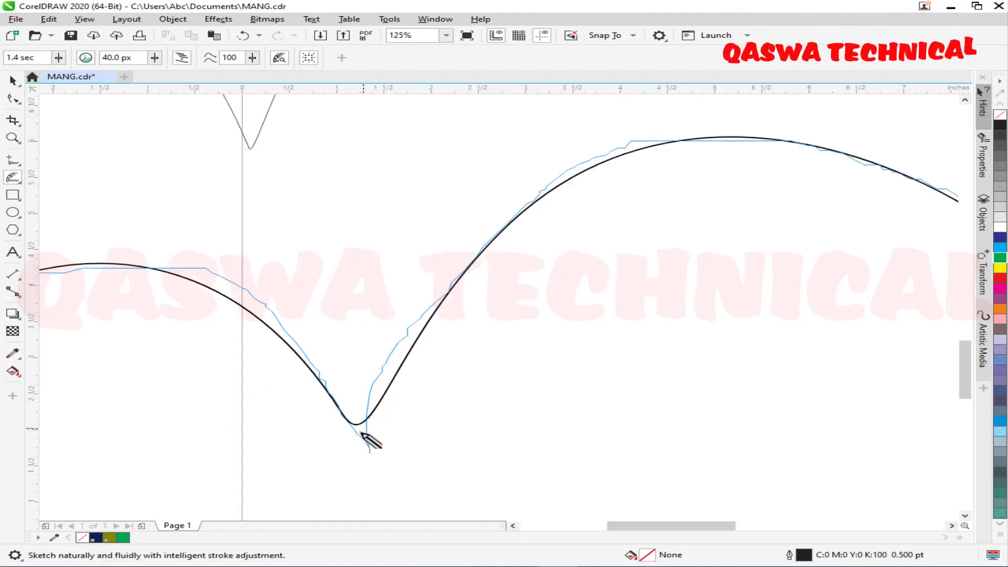
pyautogui.scroll(-4, 647, 205)
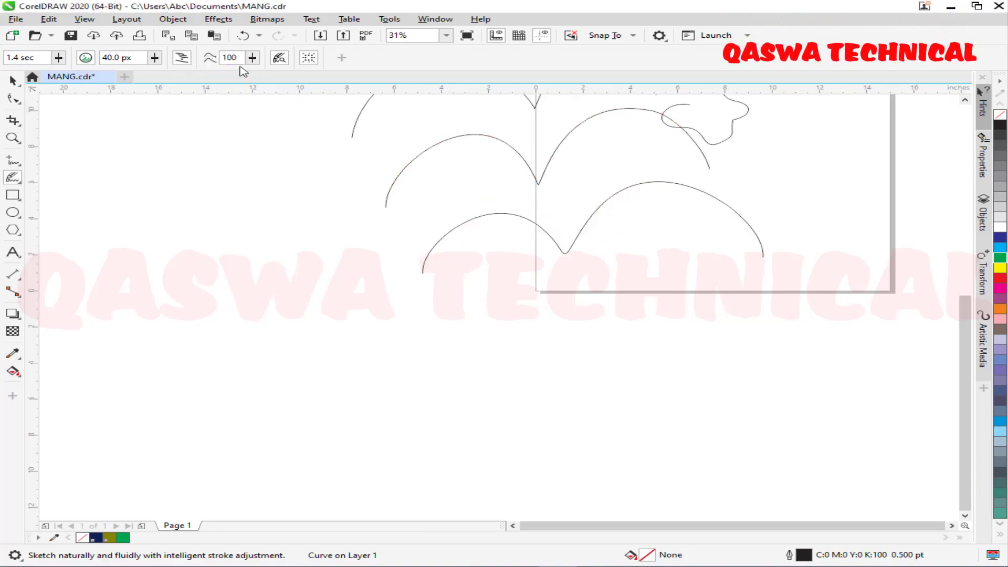
# Step: Lower the curve smoothness to 51 and sketch two wide single arcs, one inside the other, below the double-arched strokes
pyautogui.click(254, 58)
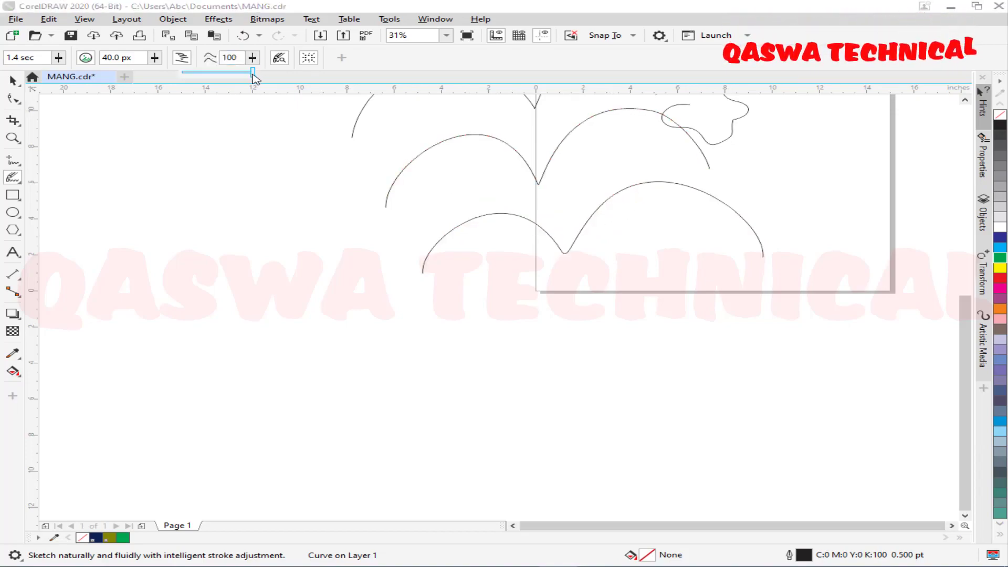
pyautogui.moveTo(227, 73); pyautogui.dragTo(222, 74)
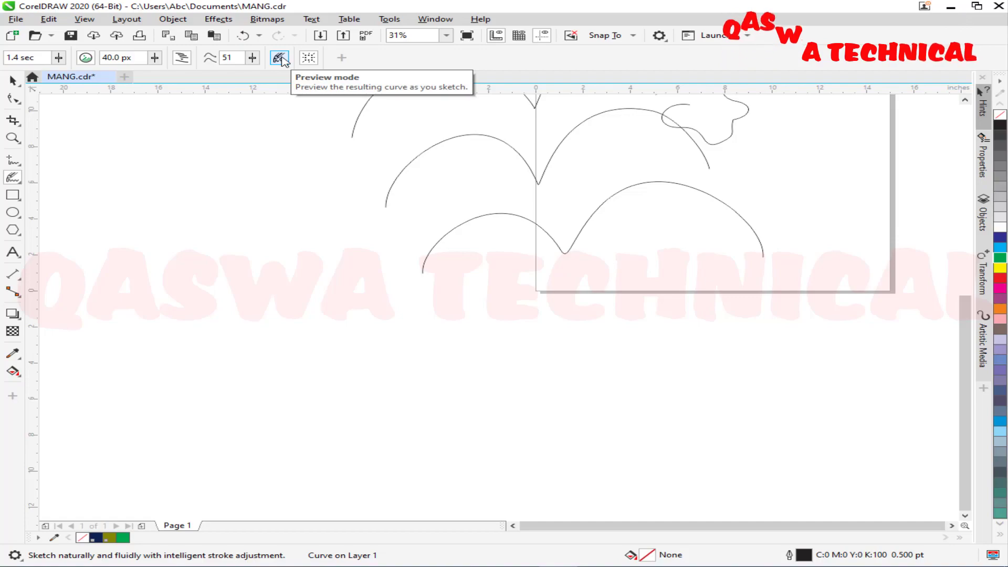
pyautogui.moveTo(226, 408); pyautogui.dragTo(270, 330)
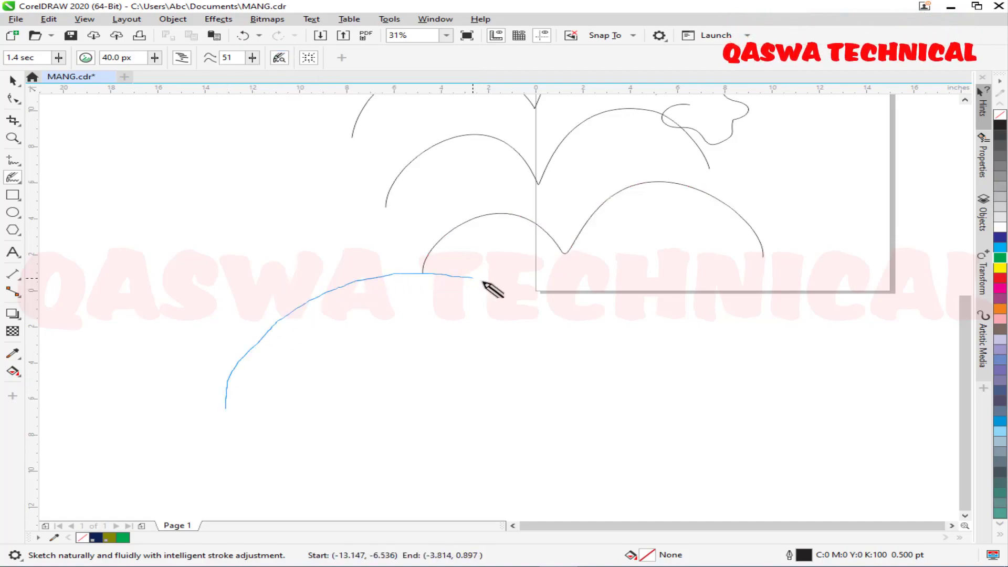
pyautogui.moveTo(653, 368); pyautogui.dragTo(668, 391)
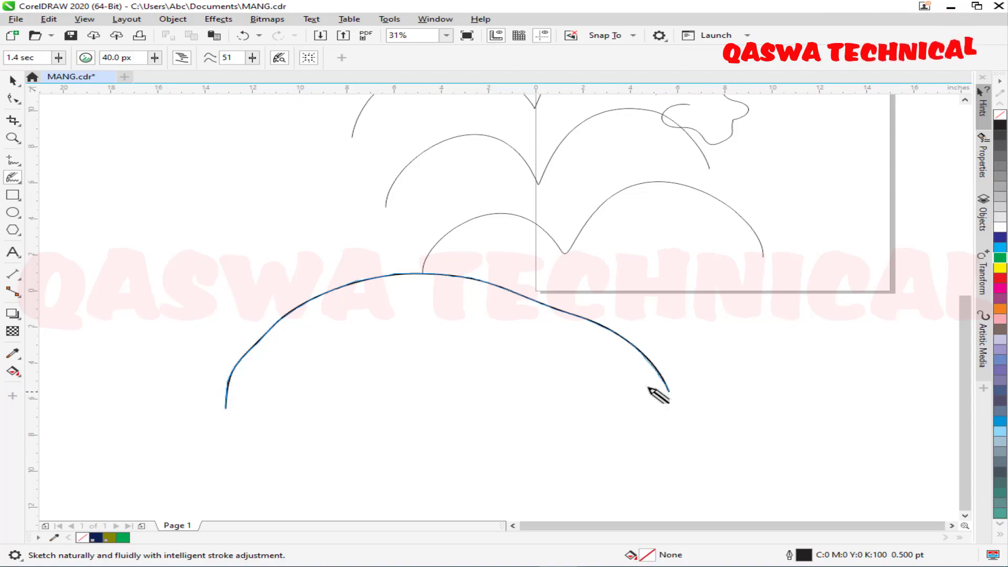
pyautogui.scroll(8, 320, 292)
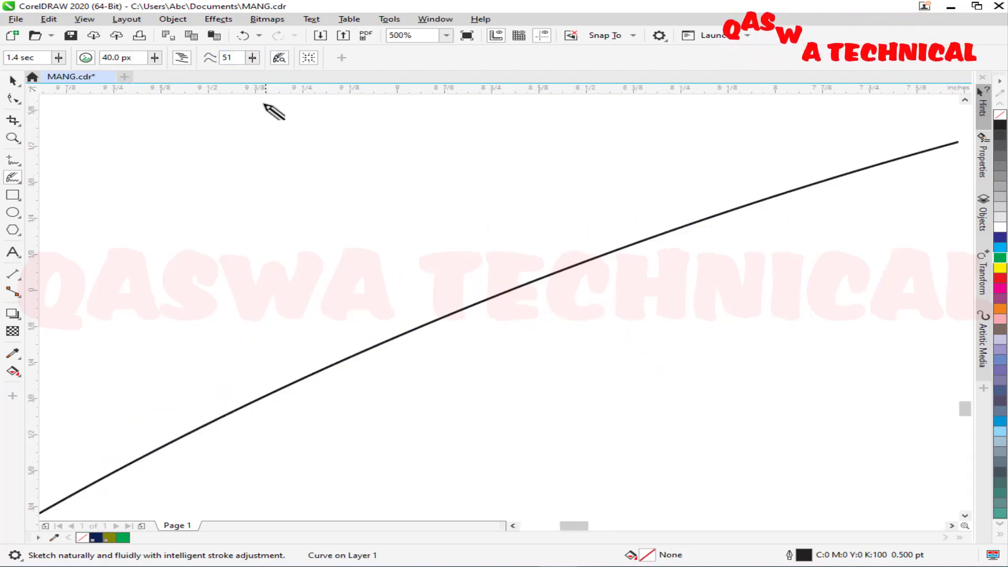
pyautogui.scroll(-8, 336, 201)
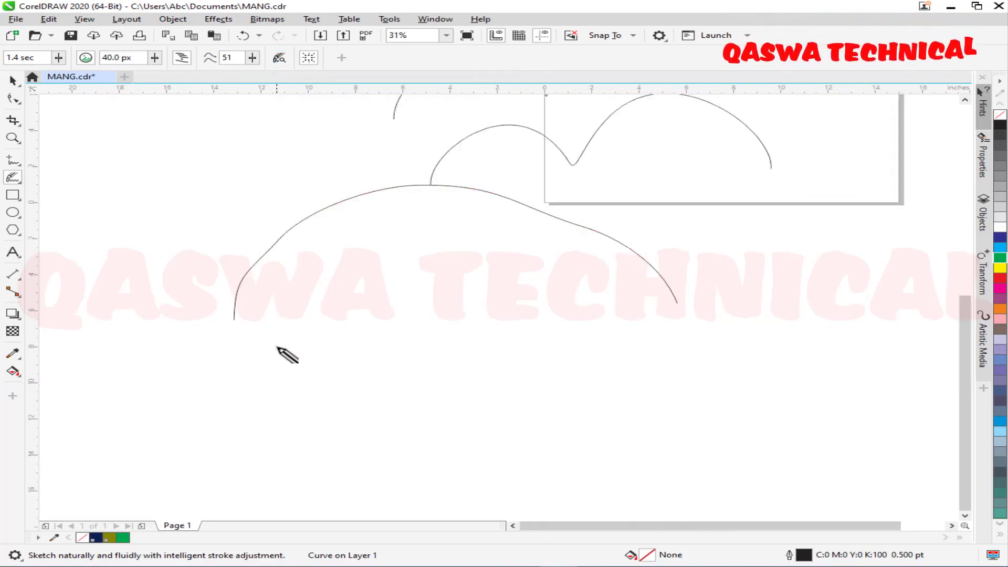
pyautogui.moveTo(319, 259)
pyautogui.mouseDown()
pyautogui.moveTo(369, 240)
pyautogui.moveTo(458, 235)
pyautogui.moveTo(569, 269)
pyautogui.moveTo(659, 351)
pyautogui.mouseUp()
pyautogui.scroll(4, 341, 245)
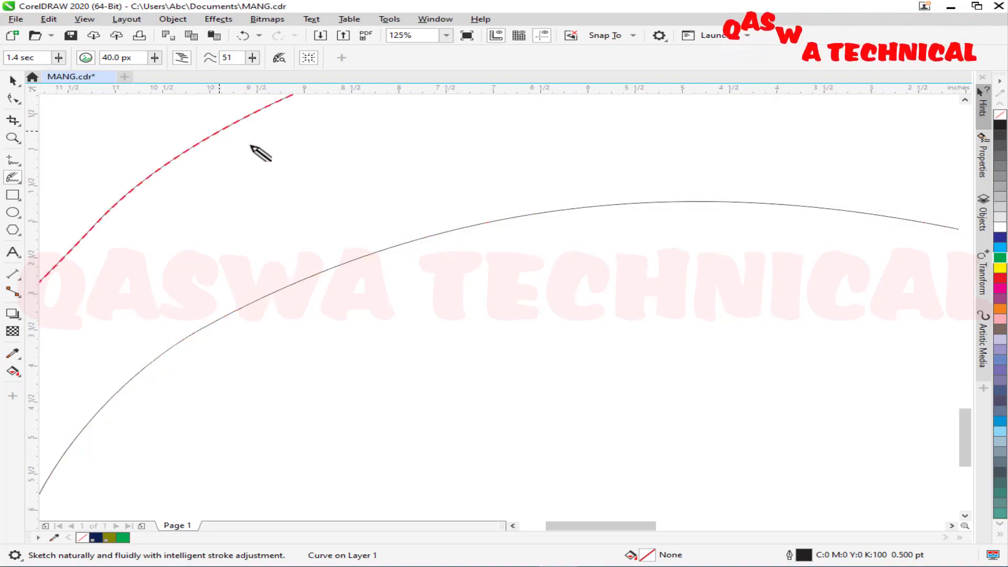
# Step: Sketch a much larger, long shallow arc in the empty area far to the left of the page
pyautogui.scroll(-8, 567, 286)
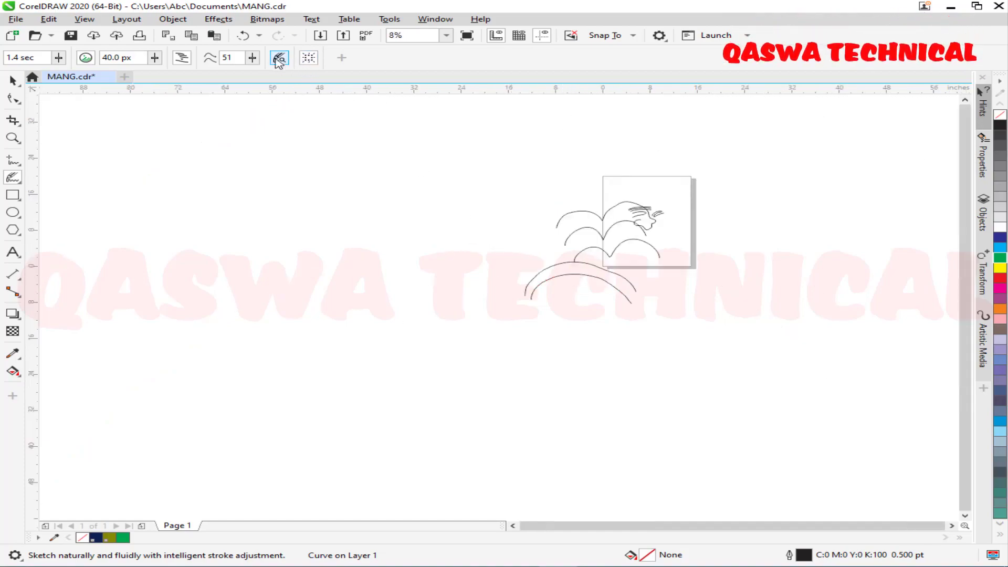
pyautogui.moveTo(201, 374); pyautogui.dragTo(285, 308)
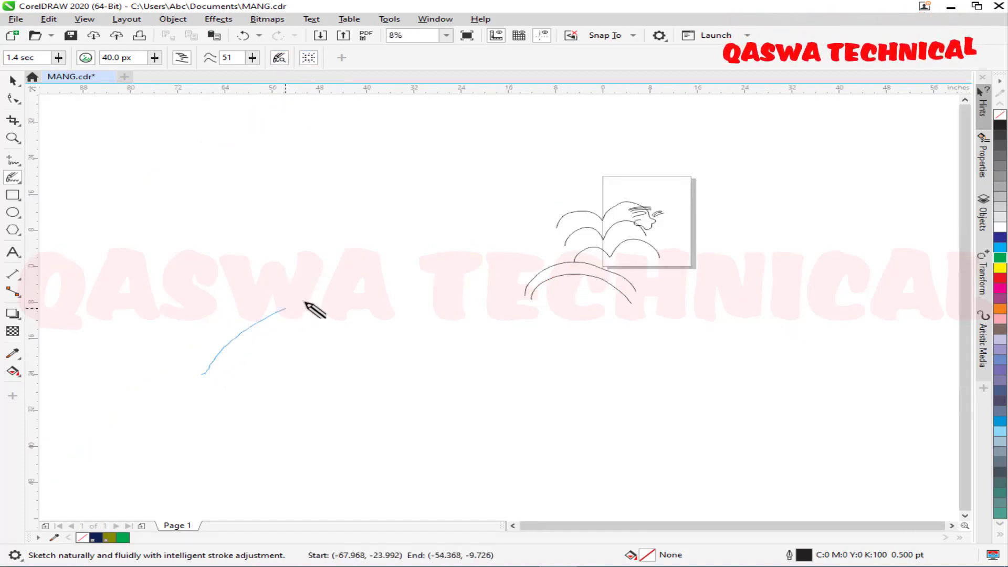
pyautogui.scroll(8, 342, 303)
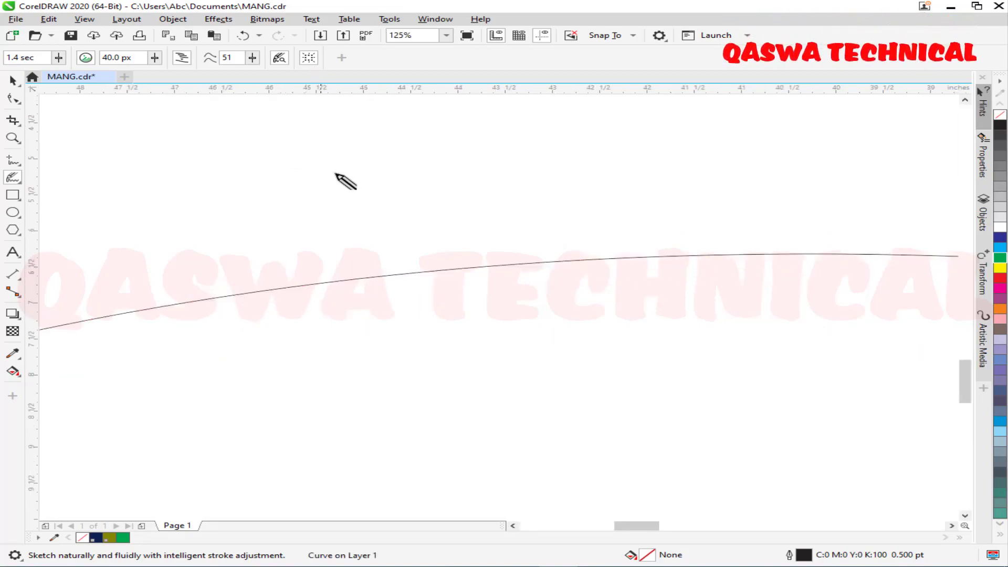
pyautogui.scroll(-4, 332, 167)
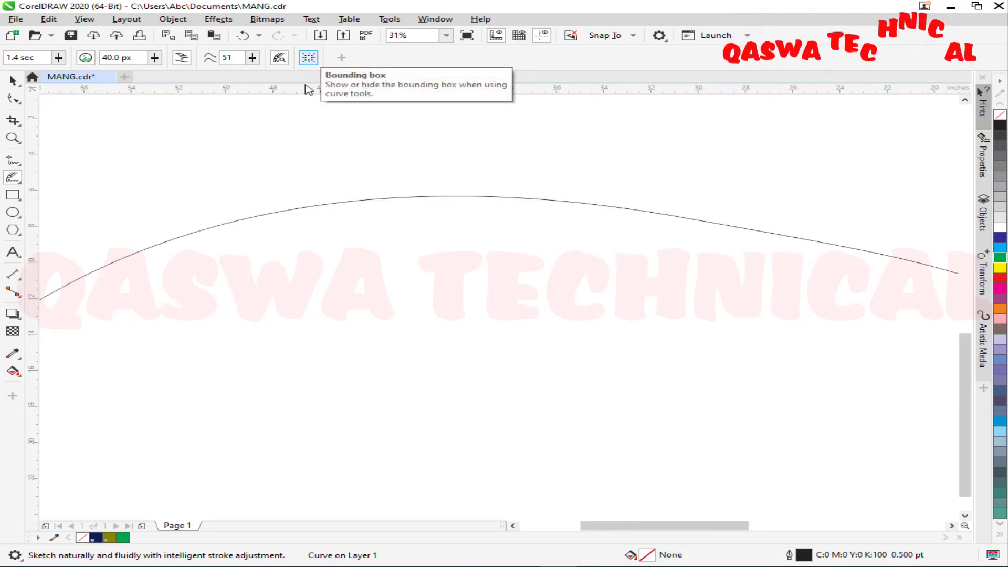
pyautogui.scroll(-4, 395, 367)
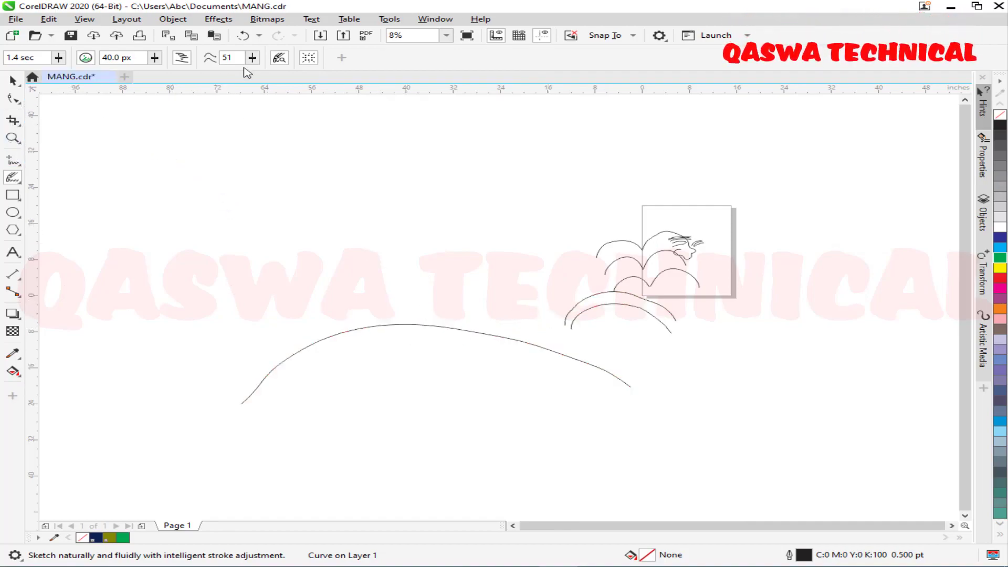
# Step: Try flipping the large arc with its bounding box handles and scale it down to a little over half its width
pyautogui.click(406, 325)
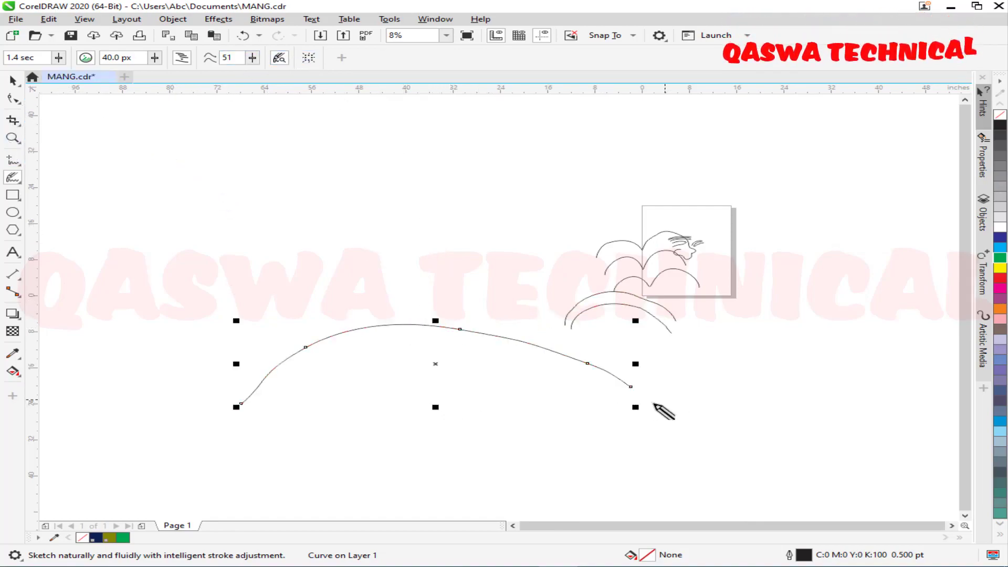
pyautogui.moveTo(483, 306); pyautogui.dragTo(684, 230)
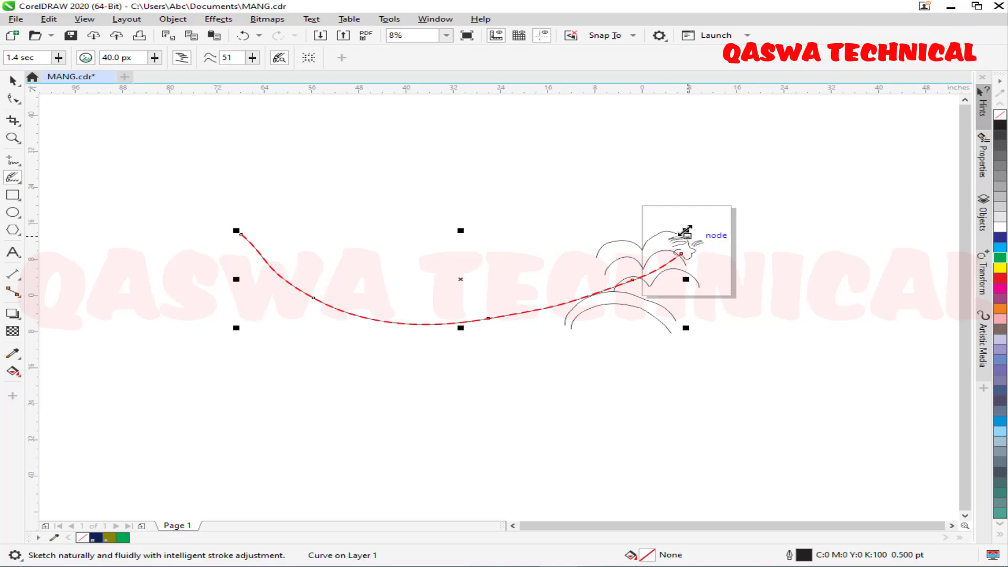
pyautogui.moveTo(701, 316); pyautogui.dragTo(430, 387)
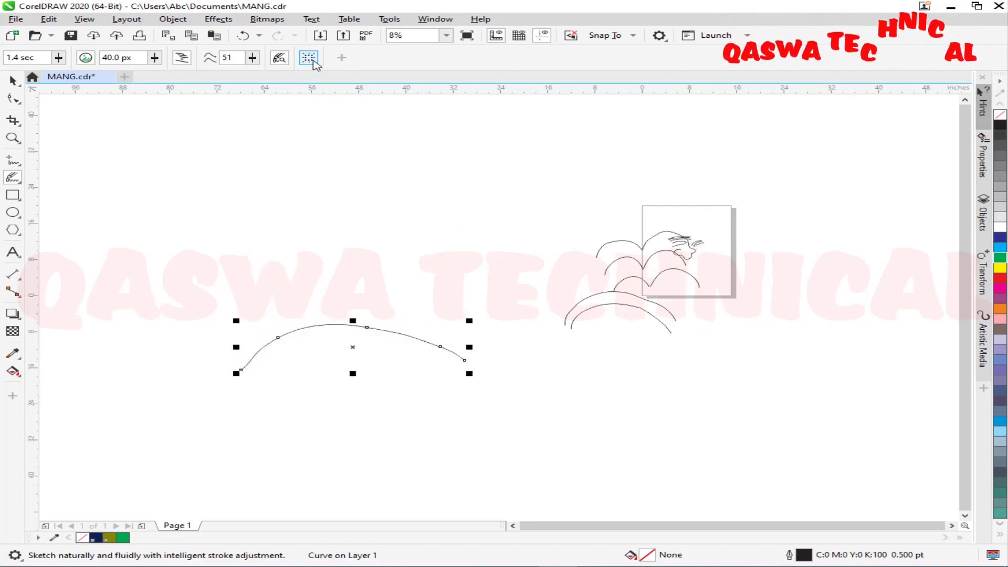
pyautogui.press('Escape')
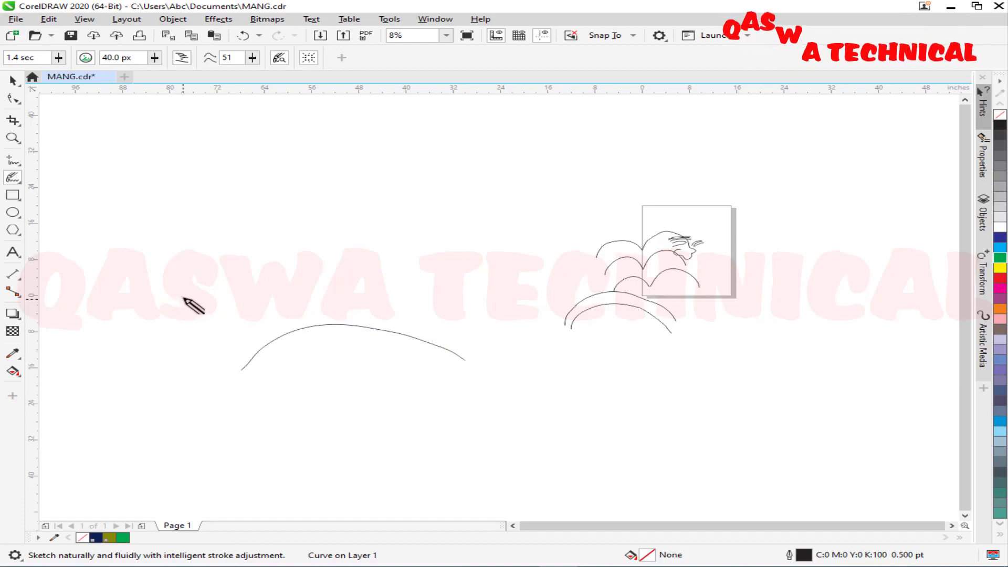
# Step: Delete all the sketched curves and fit the empty page in view
pyautogui.hotkey('ctrl', 'a')
pyautogui.press('Delete')
pyautogui.hotkey('shift', 'F4')
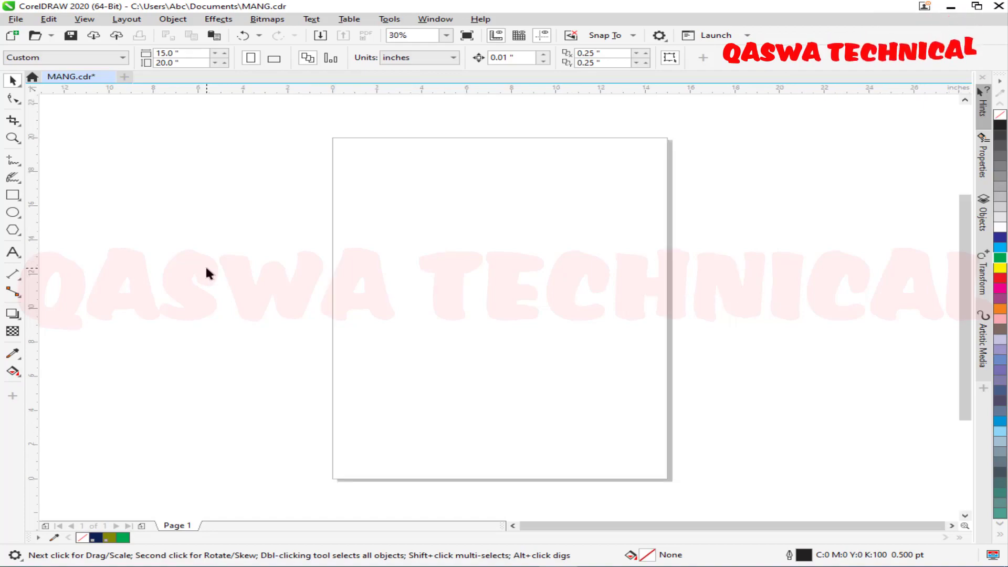
# Step: With the Smart Drawing tool, draw a rough rectangle freehand in the upper-left part of the page
pyautogui.click(12, 178)
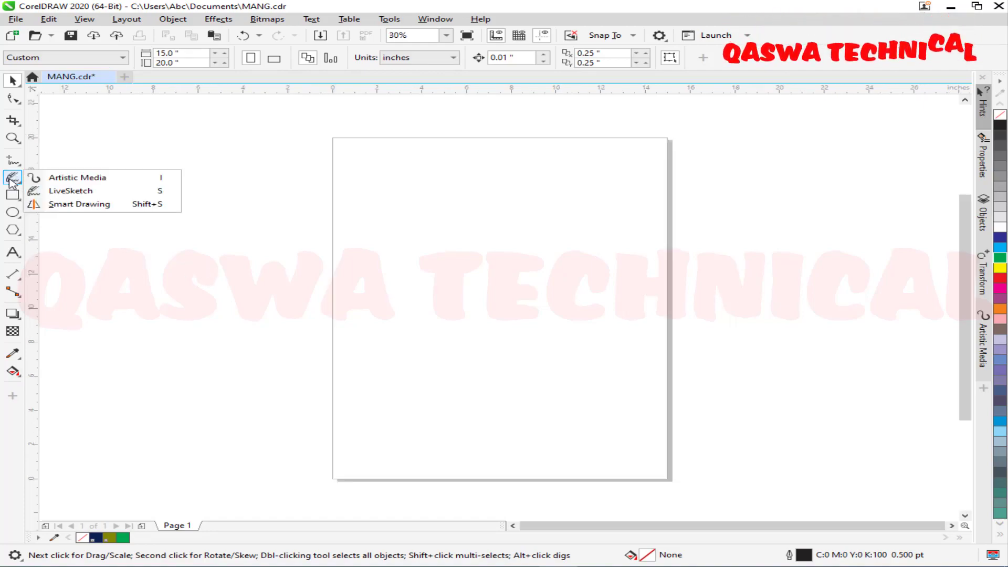
pyautogui.click(116, 209)
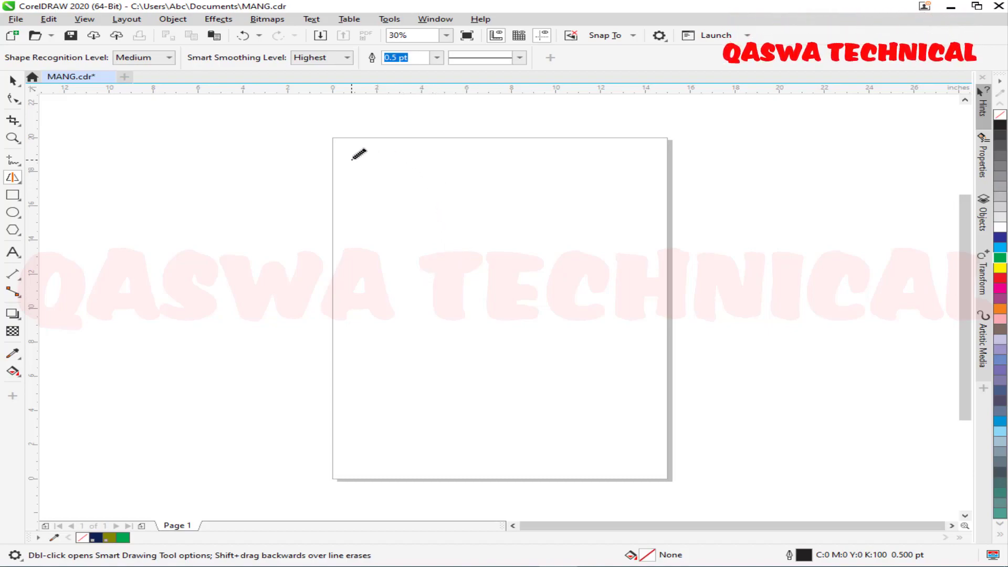
pyautogui.moveTo(515, 146)
pyautogui.mouseDown()
pyautogui.moveTo(528, 148)
pyautogui.moveTo(529, 227)
pyautogui.moveTo(446, 244)
pyautogui.mouseUp()
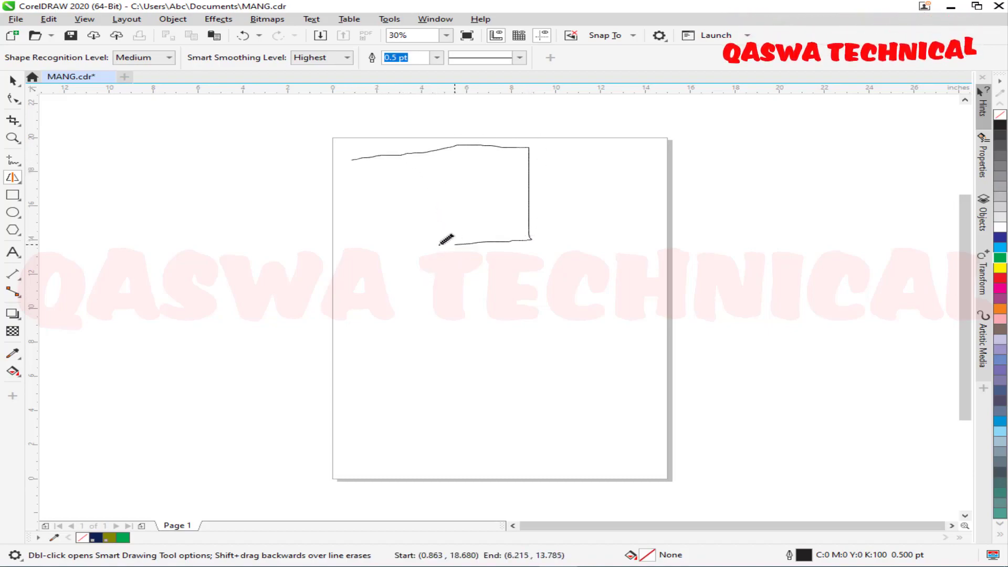
pyautogui.moveTo(339, 175); pyautogui.dragTo(347, 159)
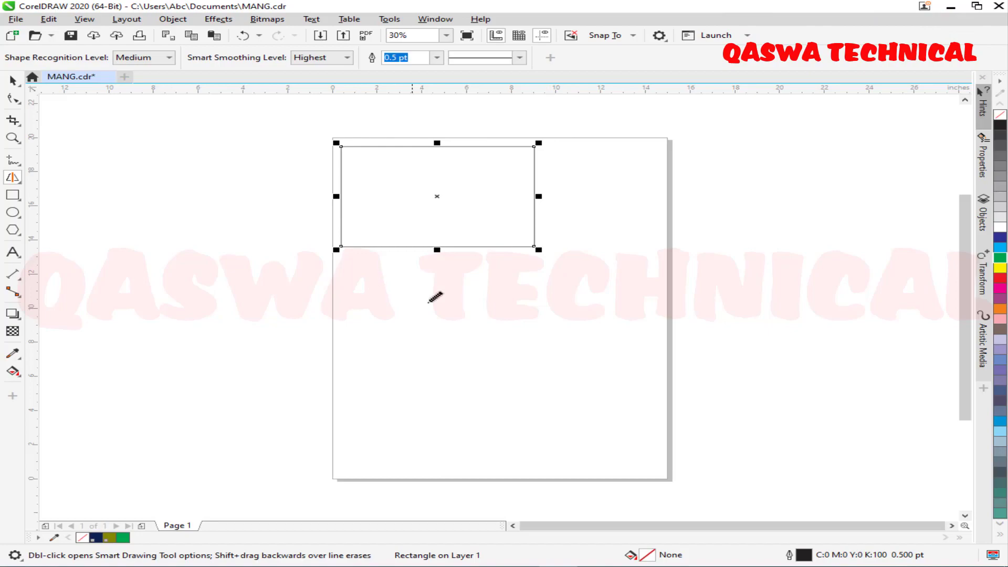
# Step: Draw a rough rounded closed outline freehand below the rectangle with the Smart Drawing tool
pyautogui.moveTo(471, 286); pyautogui.dragTo(385, 296)
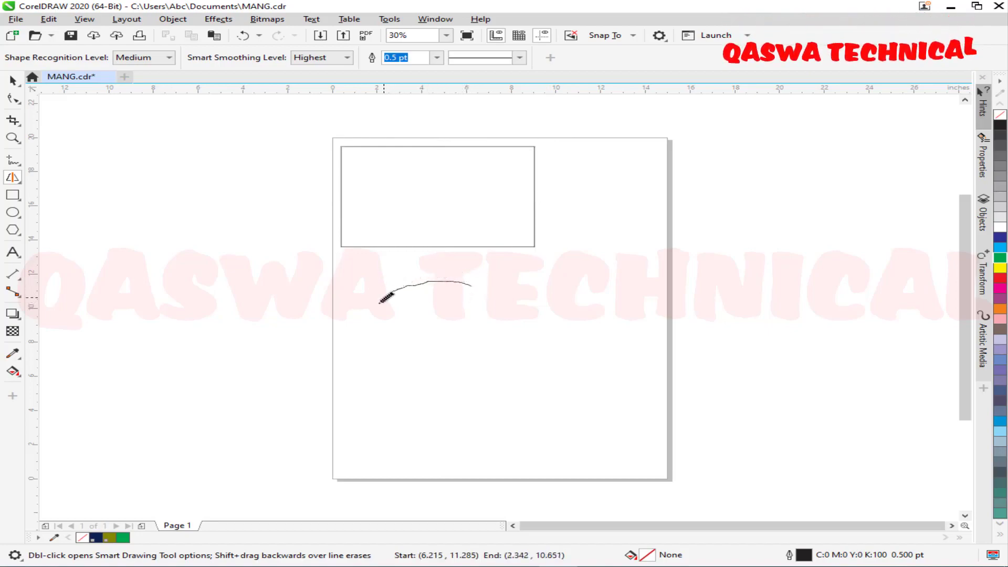
pyautogui.moveTo(375, 351)
pyautogui.mouseDown()
pyautogui.moveTo(435, 386)
pyautogui.moveTo(521, 384)
pyautogui.mouseUp()
pyautogui.moveTo(505, 282)
pyautogui.mouseDown()
pyautogui.moveTo(451, 279)
pyautogui.moveTo(385, 296)
pyautogui.mouseUp()
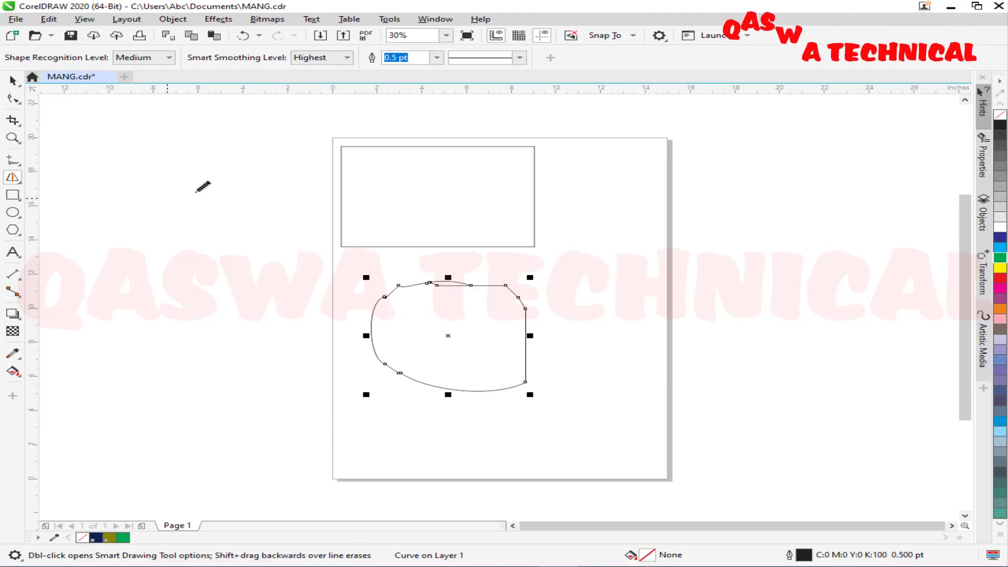
# Step: Draw two rough triangles freehand, one pointing up to the left of the page and one pointing right across the page's right edge
pyautogui.moveTo(221, 190); pyautogui.dragTo(120, 323)
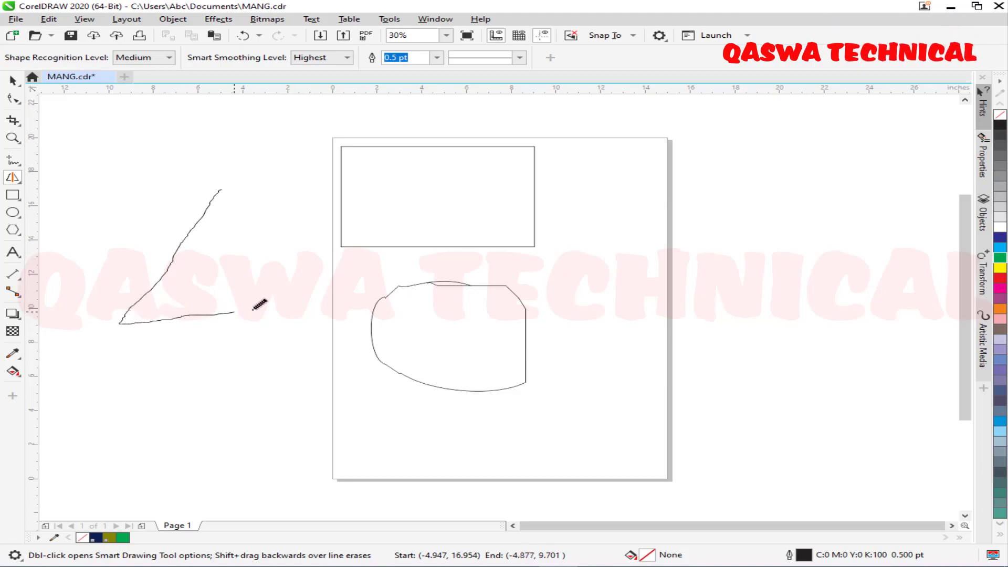
pyautogui.moveTo(334, 303); pyautogui.dragTo(231, 166)
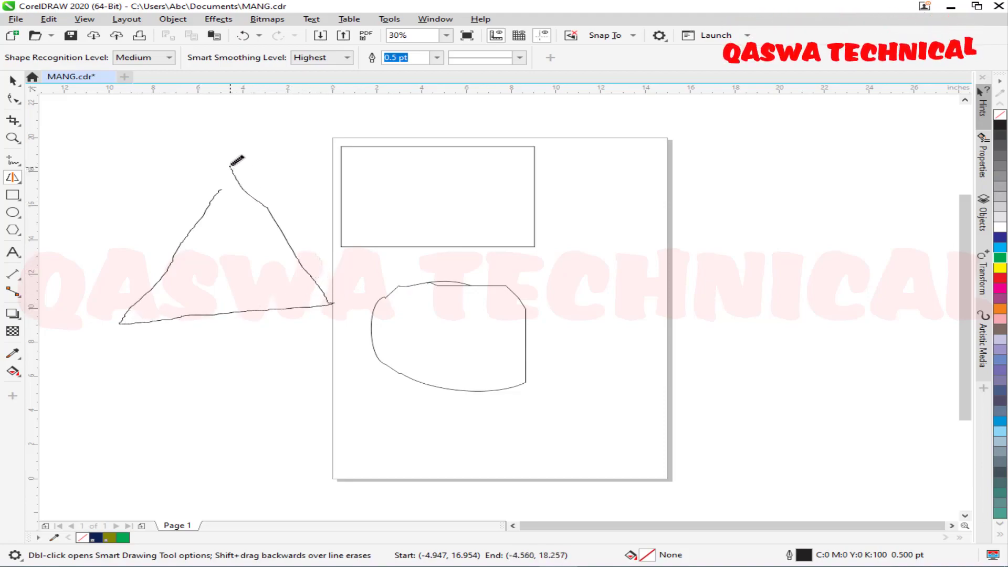
pyautogui.moveTo(214, 203); pyautogui.dragTo(214, 203)
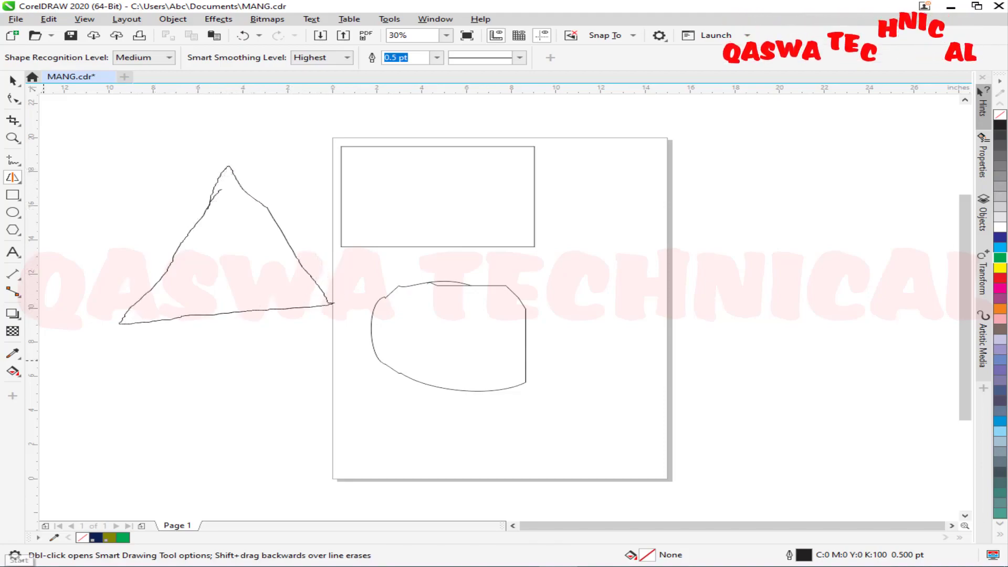
pyautogui.moveTo(612, 169)
pyautogui.mouseDown()
pyautogui.moveTo(779, 226)
pyautogui.moveTo(651, 289)
pyautogui.mouseUp()
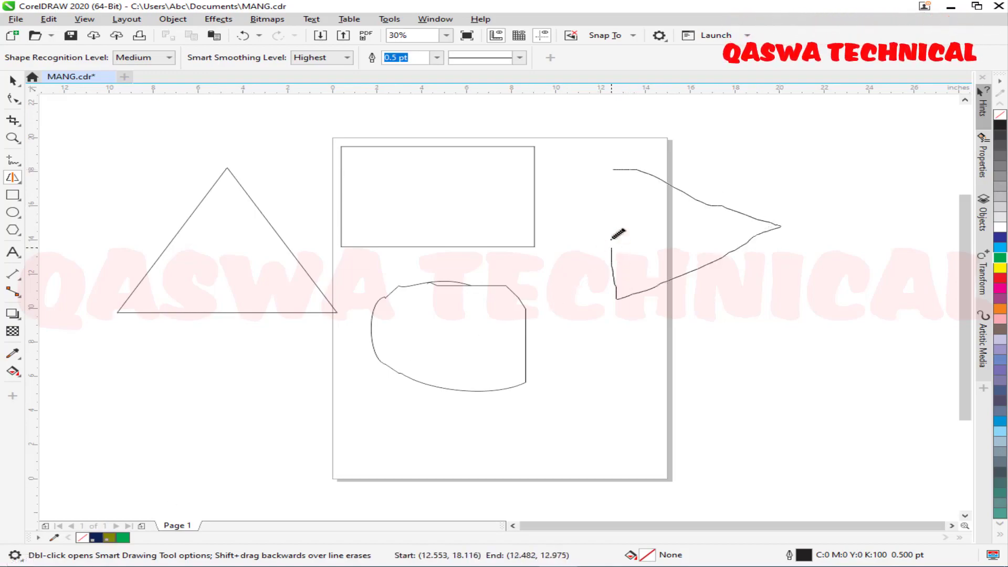
pyautogui.moveTo(619, 174); pyautogui.dragTo(621, 158)
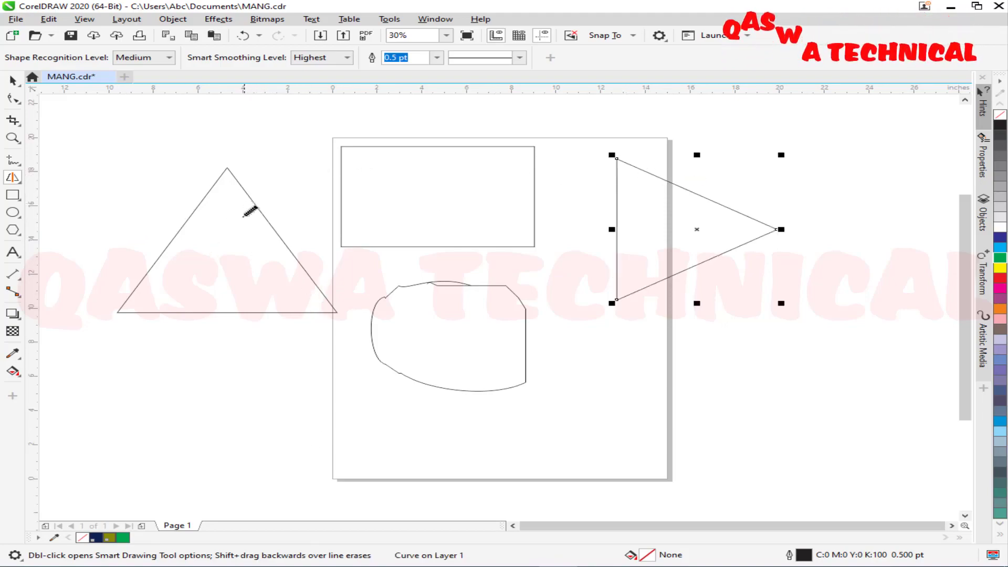
# Step: Draw a rough five-sided closed outline freehand below the upright triangle with the Smart Drawing tool
pyautogui.moveTo(196, 348)
pyautogui.mouseDown()
pyautogui.moveTo(268, 343)
pyautogui.moveTo(321, 399)
pyautogui.mouseUp()
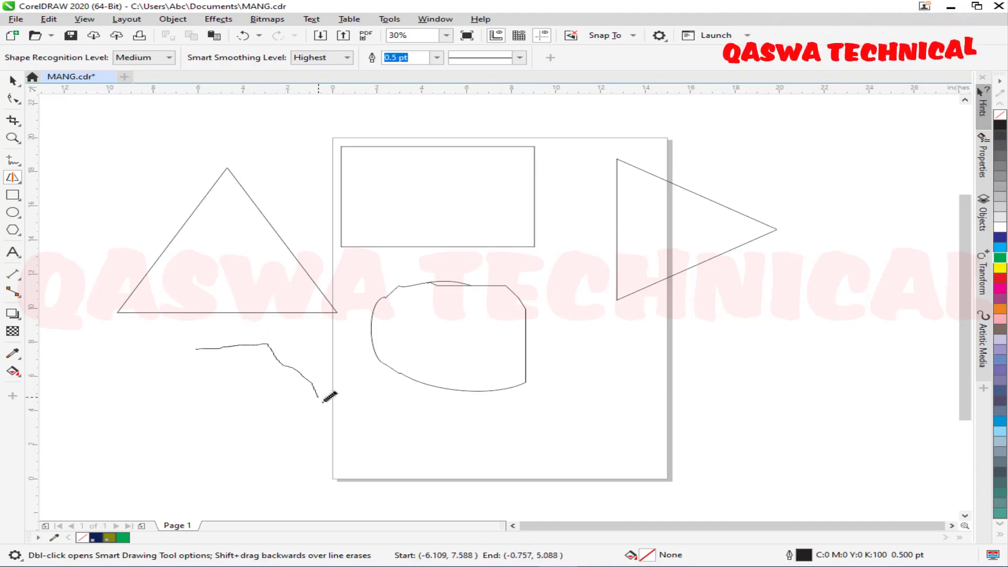
pyautogui.moveTo(296, 464)
pyautogui.mouseDown()
pyautogui.moveTo(222, 473)
pyautogui.moveTo(148, 432)
pyautogui.mouseUp()
pyautogui.moveTo(207, 349); pyautogui.dragTo(206, 345)
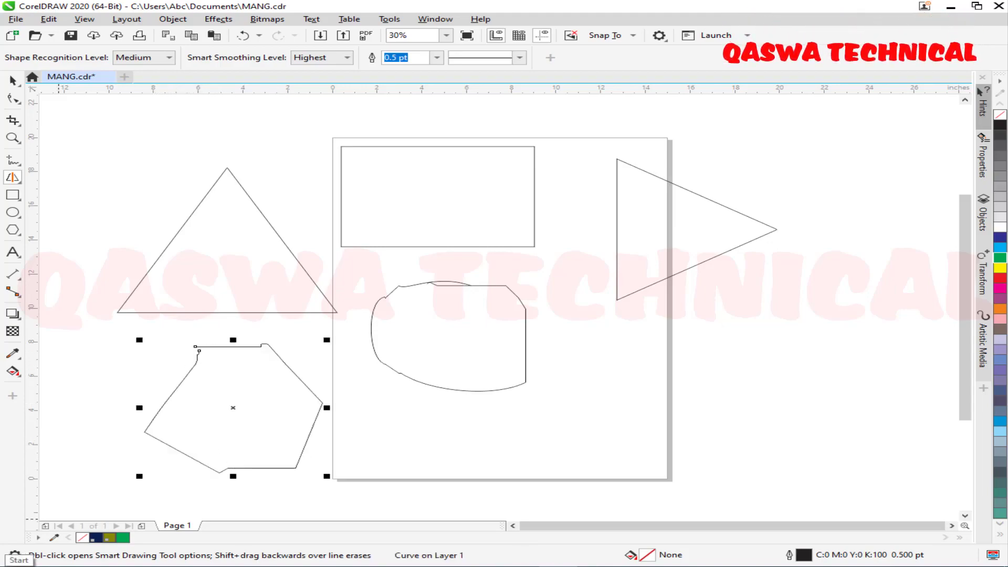
# Step: Draw a rough tilted rectangle below the right-pointing triangle and a small rough closed outline above that triangle's tip, both freehand
pyautogui.moveTo(597, 334); pyautogui.dragTo(774, 308)
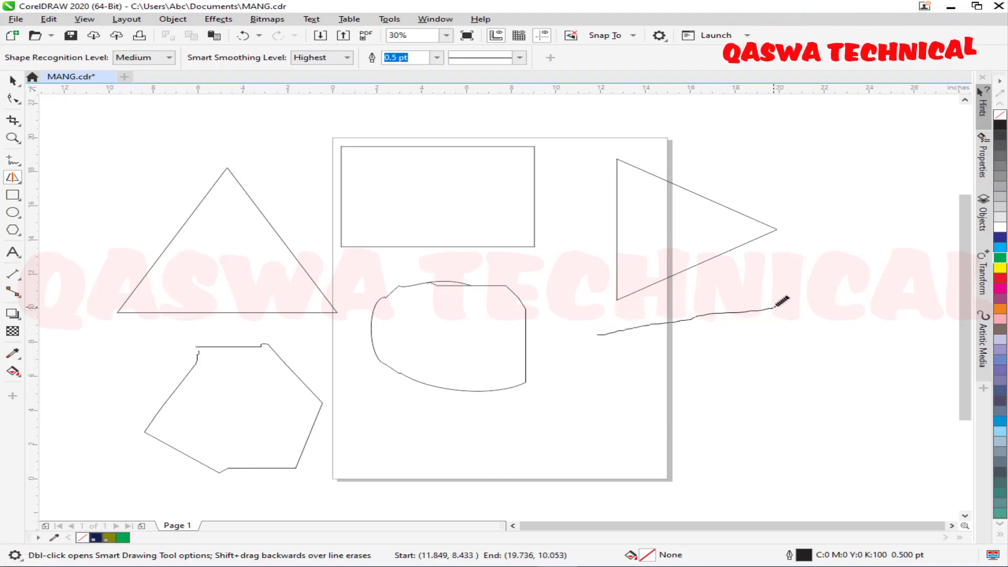
pyautogui.moveTo(737, 399)
pyautogui.mouseDown()
pyautogui.moveTo(603, 423)
pyautogui.moveTo(576, 338)
pyautogui.mouseUp()
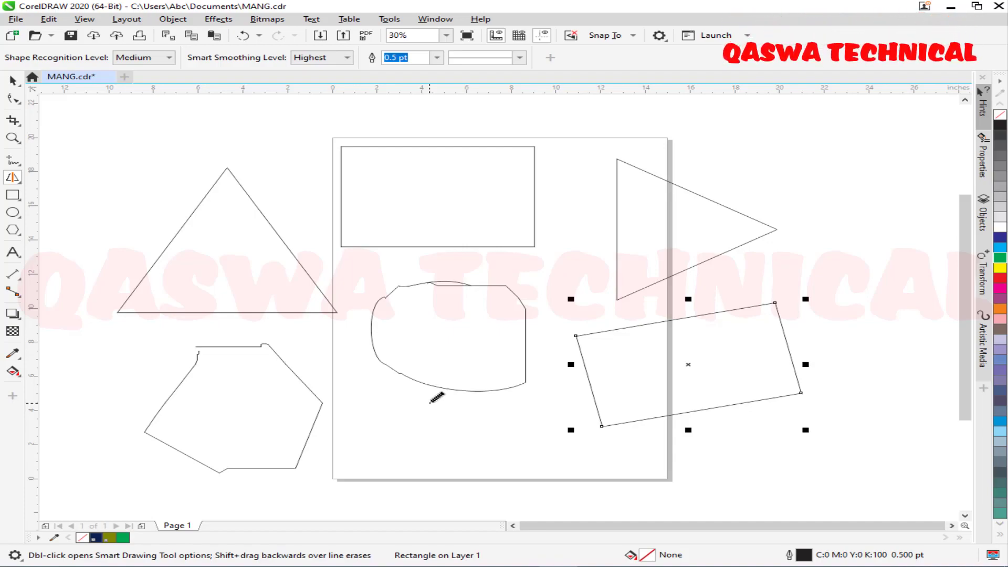
pyautogui.moveTo(807, 138)
pyautogui.mouseDown()
pyautogui.moveTo(770, 143)
pyautogui.moveTo(751, 160)
pyautogui.mouseUp()
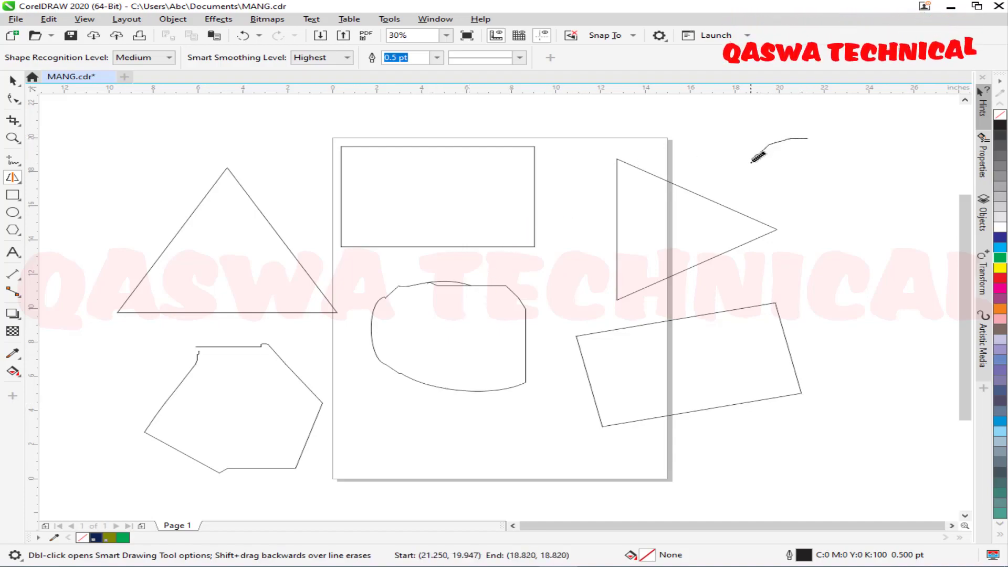
pyautogui.moveTo(823, 173)
pyautogui.mouseDown()
pyautogui.moveTo(820, 142)
pyautogui.moveTo(803, 136)
pyautogui.mouseUp()
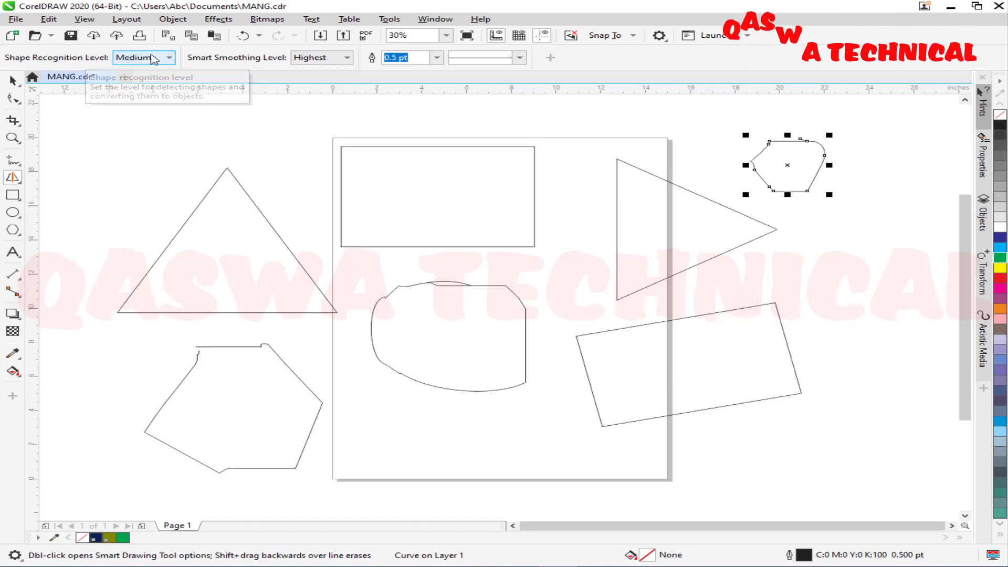
# Step: Set the shape recognition level to Highest and draw a rough large rectangle freehand below the page
pyautogui.click(167, 59)
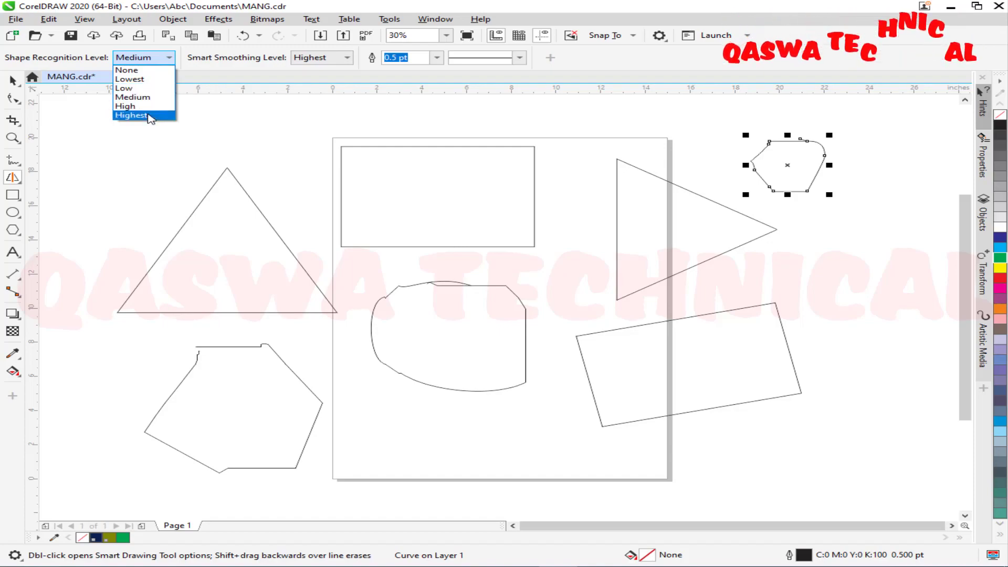
pyautogui.scroll(-3, 366, 181)
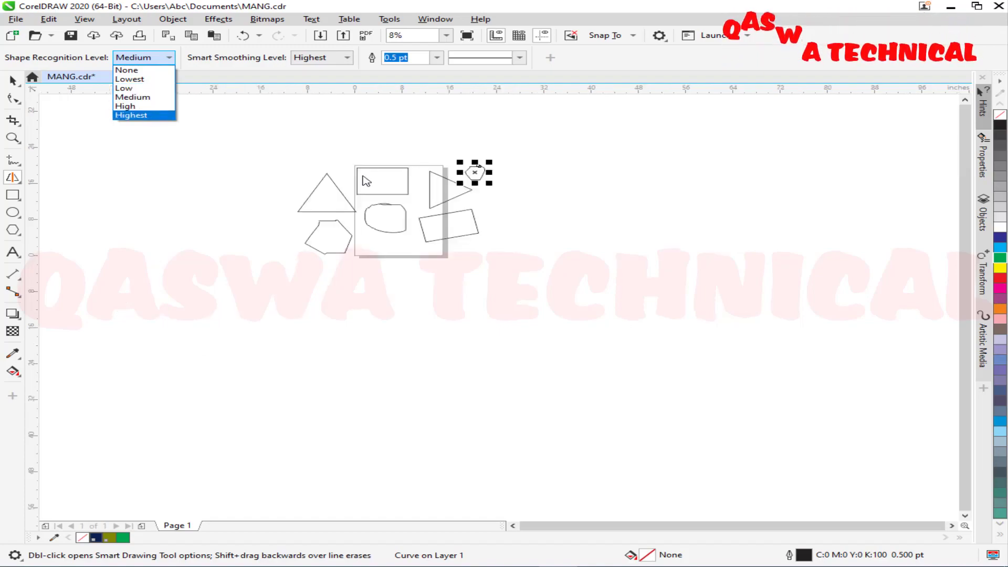
pyautogui.click(137, 114)
pyautogui.moveTo(288, 287); pyautogui.dragTo(314, 284)
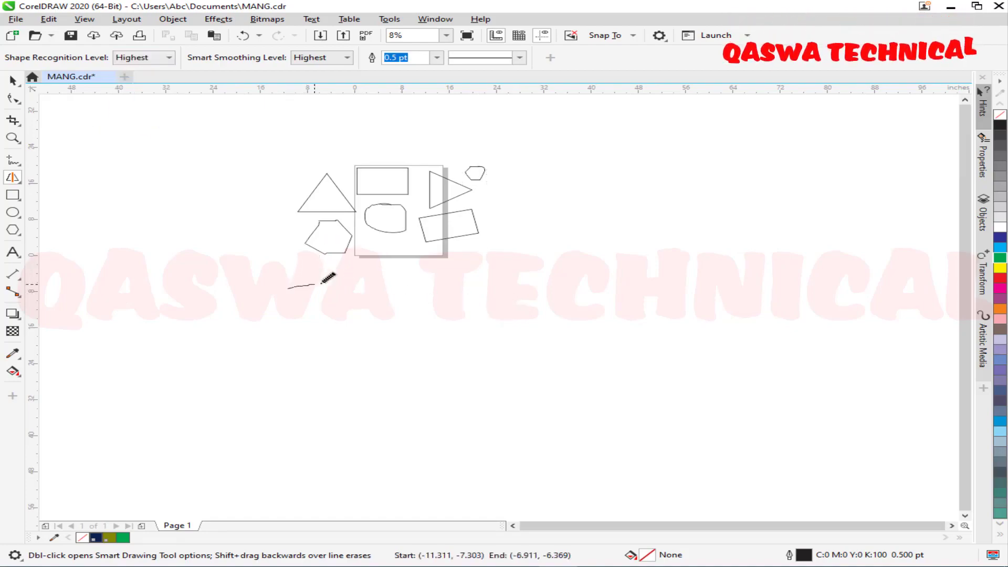
pyautogui.moveTo(394, 374)
pyautogui.mouseDown()
pyautogui.moveTo(302, 380)
pyautogui.moveTo(289, 285)
pyautogui.mouseUp()
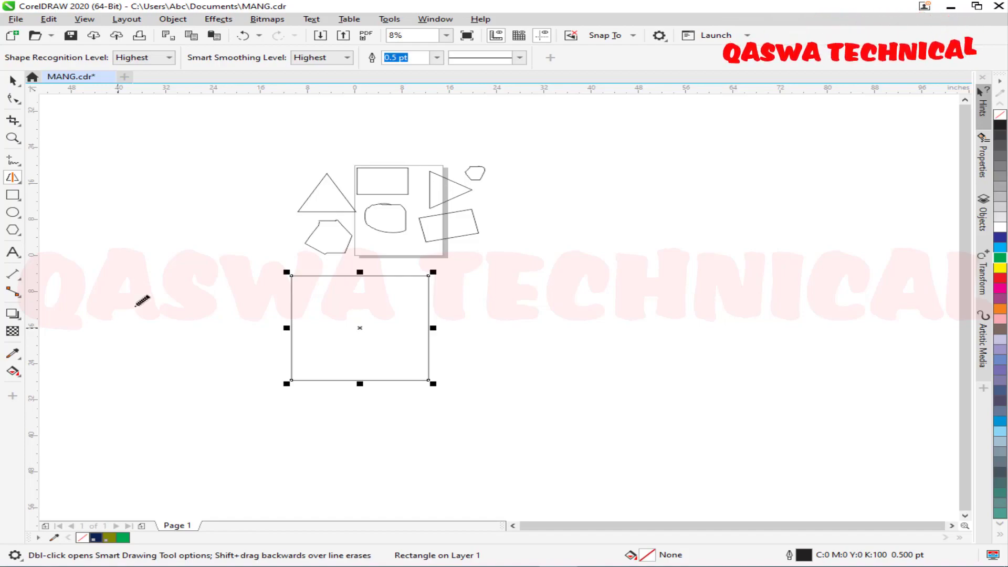
# Step: Set shape recognition to Medium and smart smoothing to High, and draw a rough large ellipse freehand to the right of the page
pyautogui.click(148, 55)
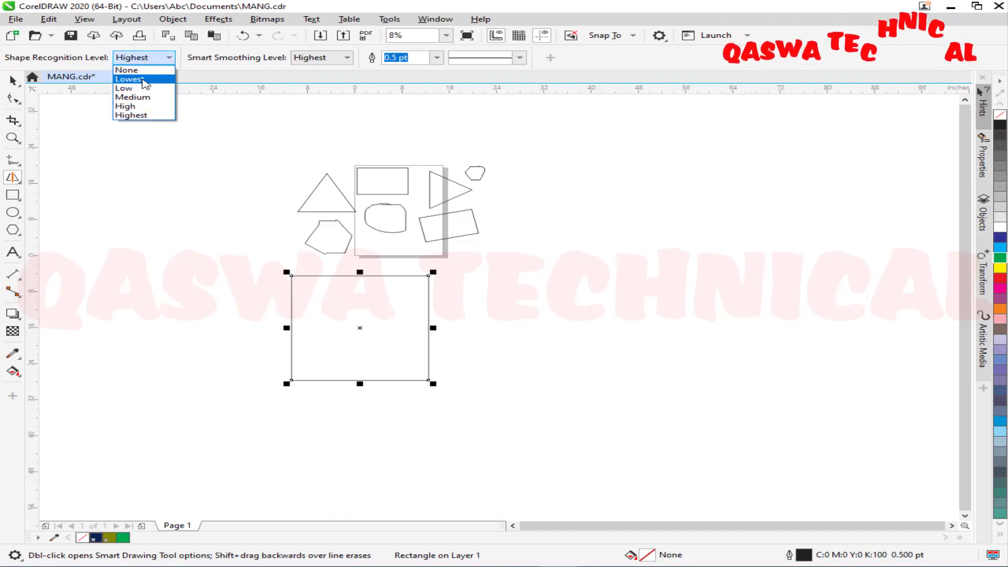
pyautogui.click(140, 97)
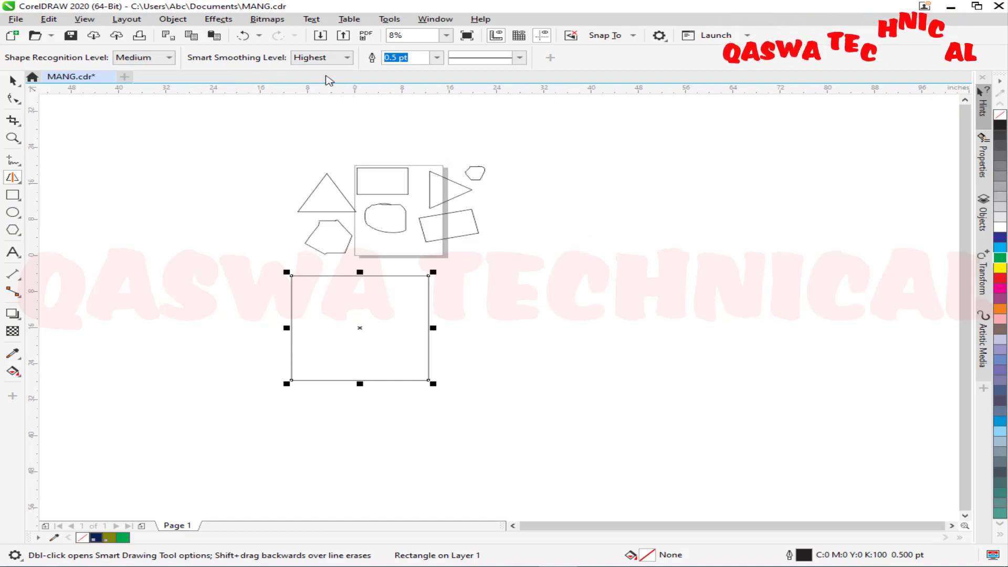
pyautogui.click(339, 58)
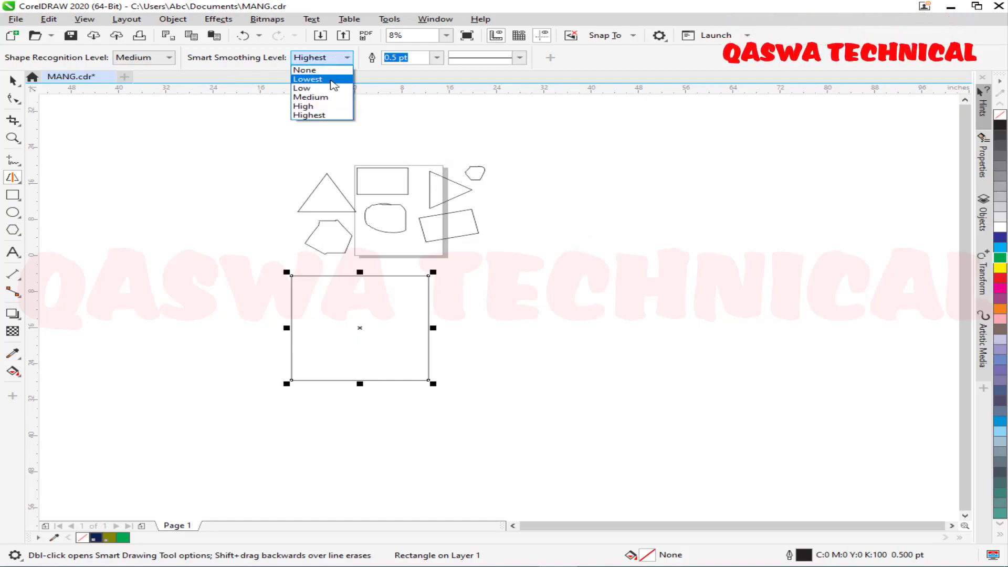
pyautogui.click(333, 107)
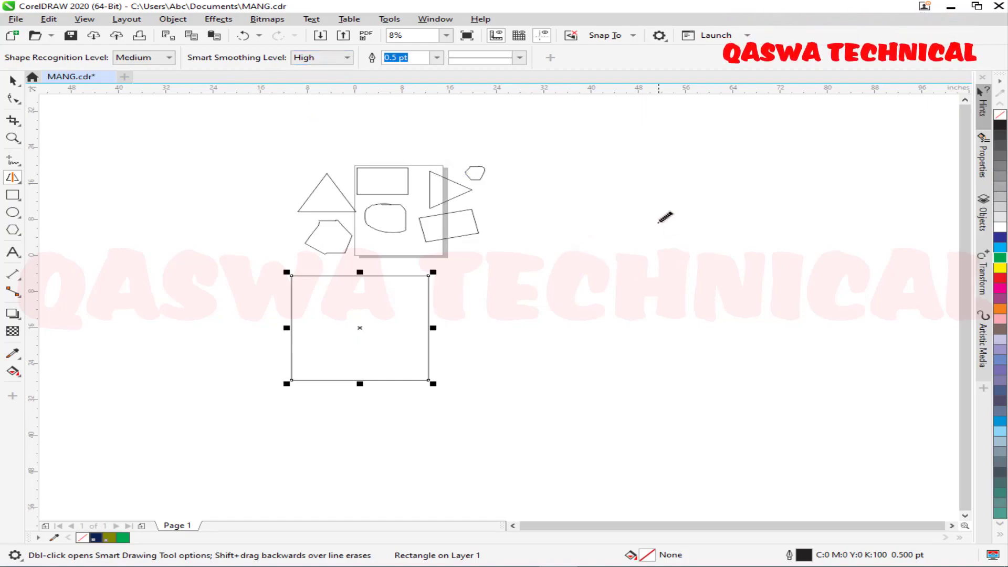
pyautogui.moveTo(613, 224)
pyautogui.mouseDown()
pyautogui.moveTo(568, 248)
pyautogui.moveTo(556, 271)
pyautogui.moveTo(569, 299)
pyautogui.moveTo(596, 318)
pyautogui.moveTo(634, 320)
pyautogui.mouseUp()
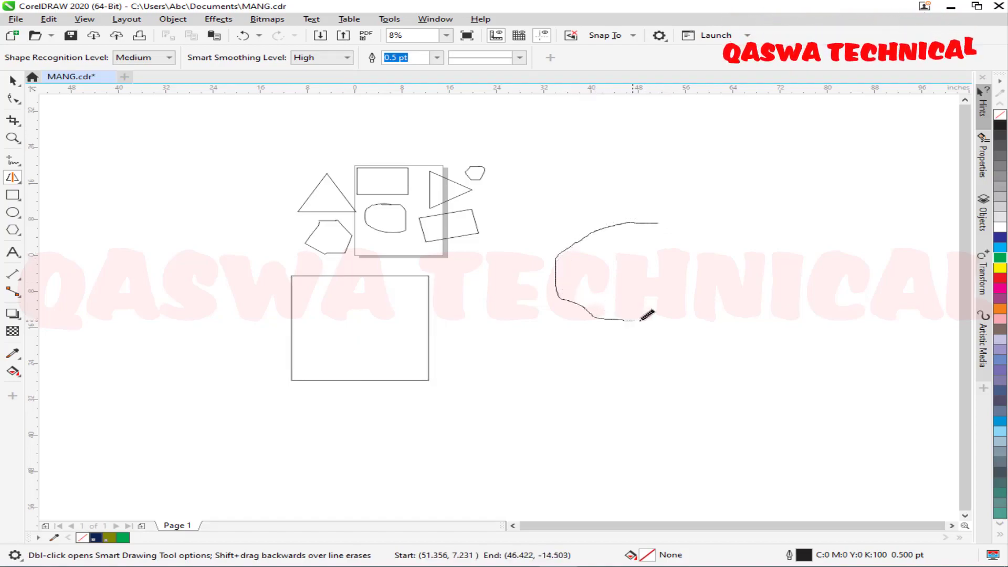
pyautogui.moveTo(693, 238)
pyautogui.mouseDown()
pyautogui.moveTo(659, 221)
pyautogui.moveTo(625, 222)
pyautogui.mouseUp()
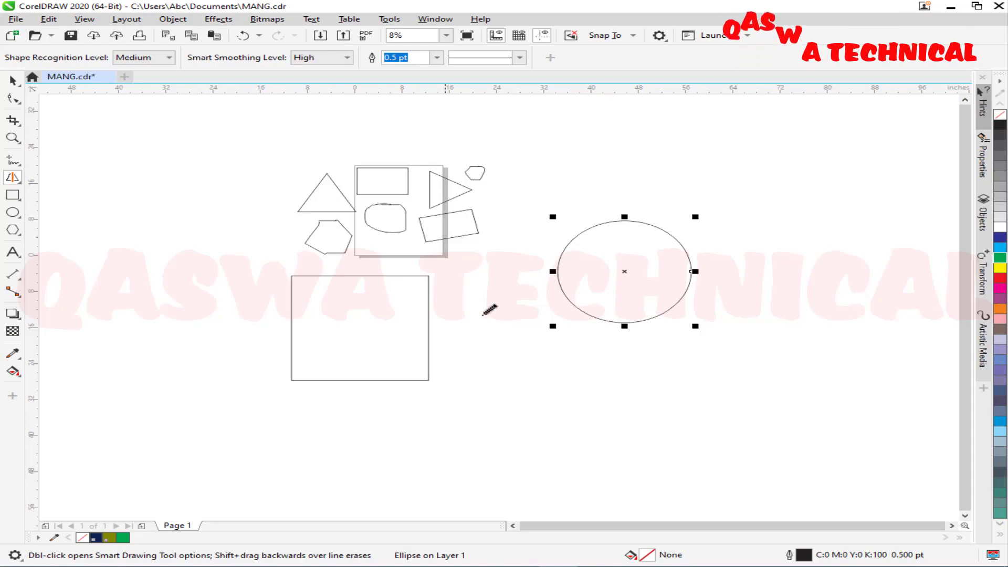
# Step: Set the smart smoothing level to Highest and draw a rough large triangle freehand at the far left of the existing shapes
pyautogui.click(328, 60)
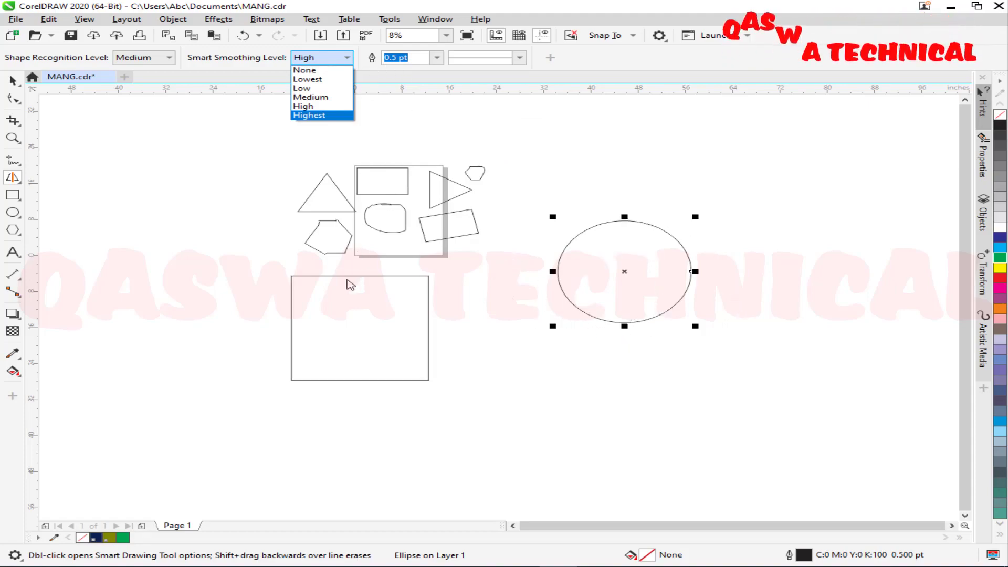
pyautogui.click(309, 115)
pyautogui.moveTo(142, 168)
pyautogui.mouseDown()
pyautogui.moveTo(111, 269)
pyautogui.moveTo(240, 221)
pyautogui.moveTo(155, 193)
pyautogui.mouseUp()
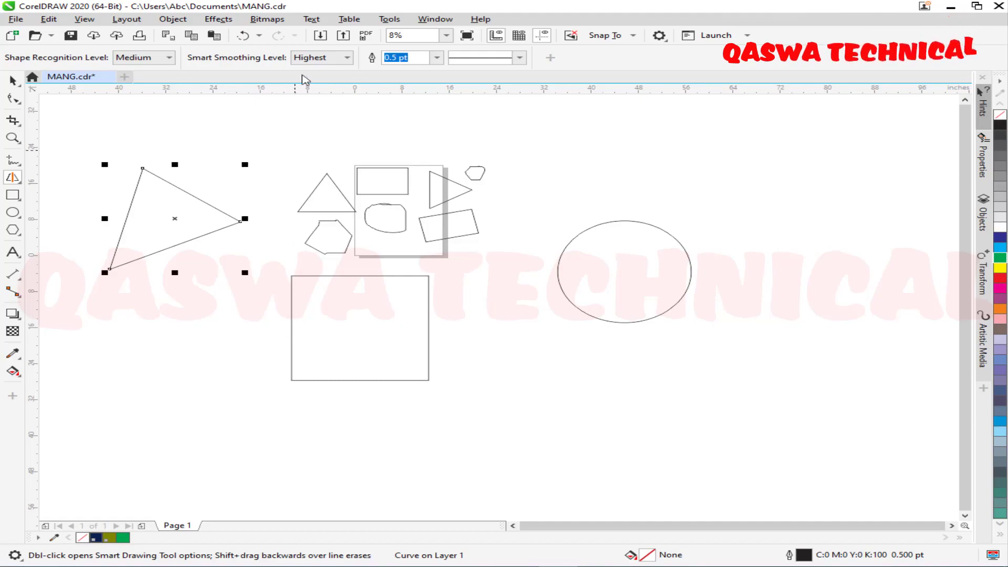
# Step: Set the smart smoothing level to Medium and draw a rough rectangle freehand below the large triangle
pyautogui.click(310, 57)
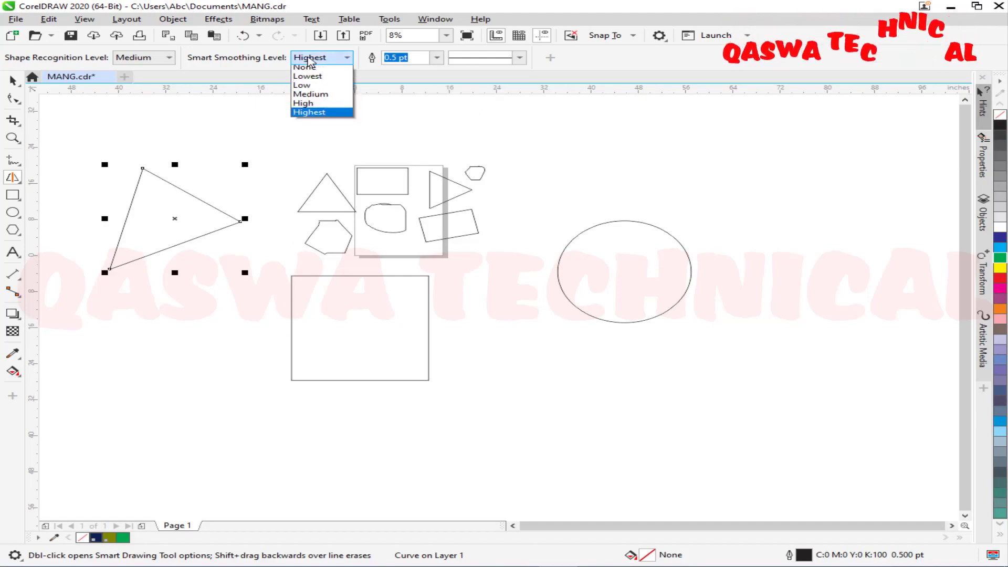
pyautogui.click(310, 97)
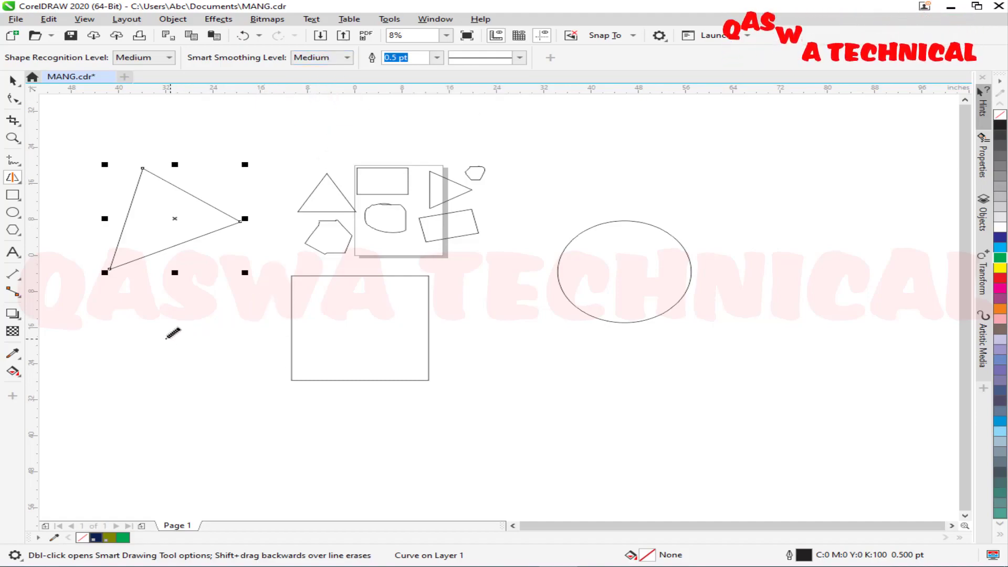
pyautogui.moveTo(126, 340)
pyautogui.mouseDown()
pyautogui.moveTo(221, 334)
pyautogui.moveTo(218, 387)
pyautogui.mouseUp()
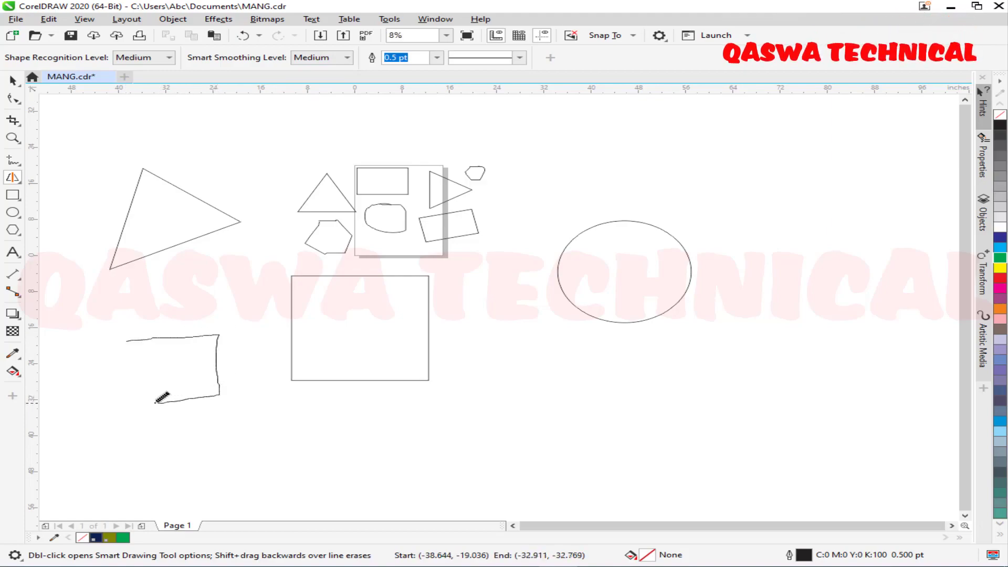
pyautogui.moveTo(141, 386); pyautogui.dragTo(139, 337)
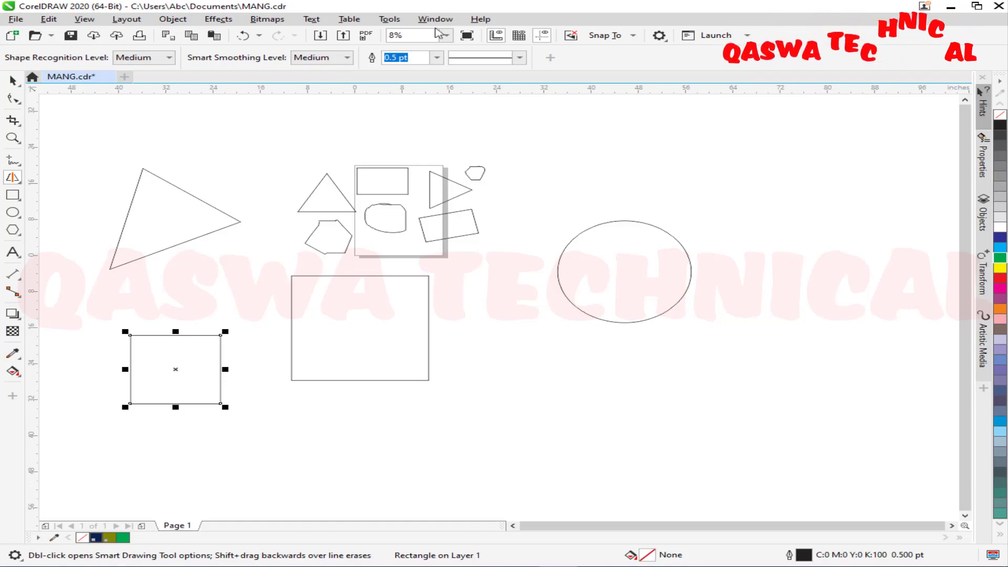
# Step: Give the new rectangle a 36 pt yellow outline and a cyan fill
pyautogui.click(437, 58)
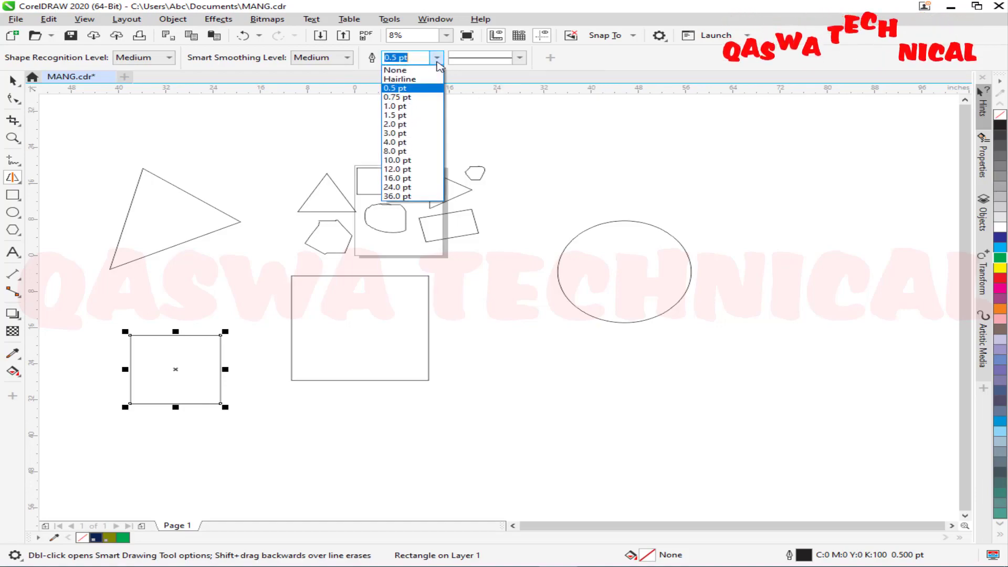
pyautogui.click(407, 197)
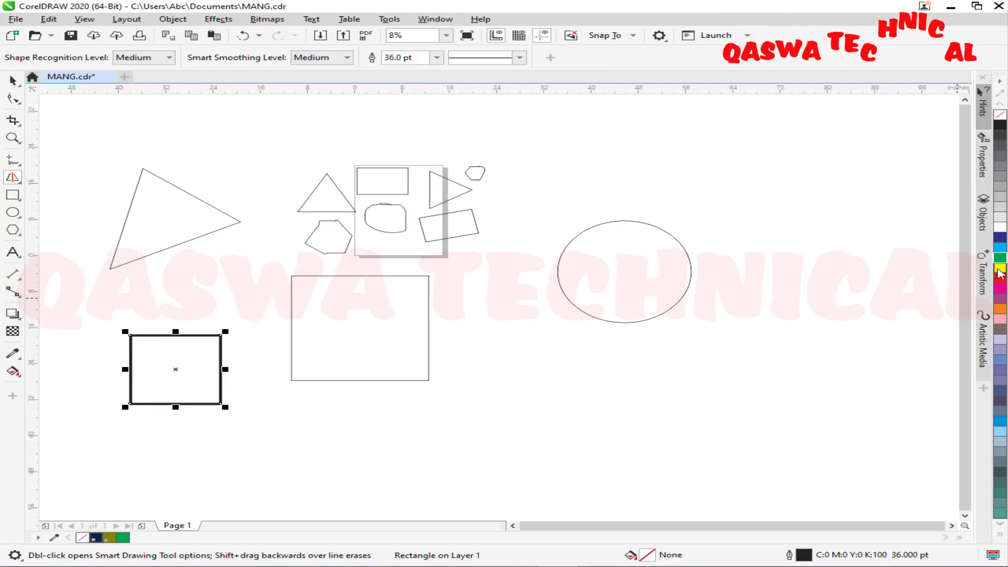
pyautogui.rightClick(1001, 269)
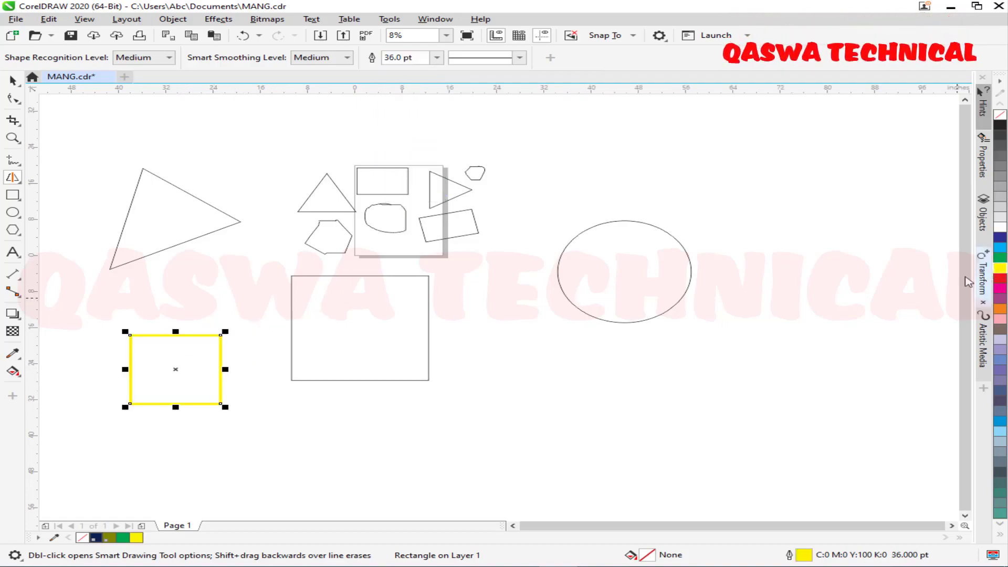
pyautogui.click(1000, 247)
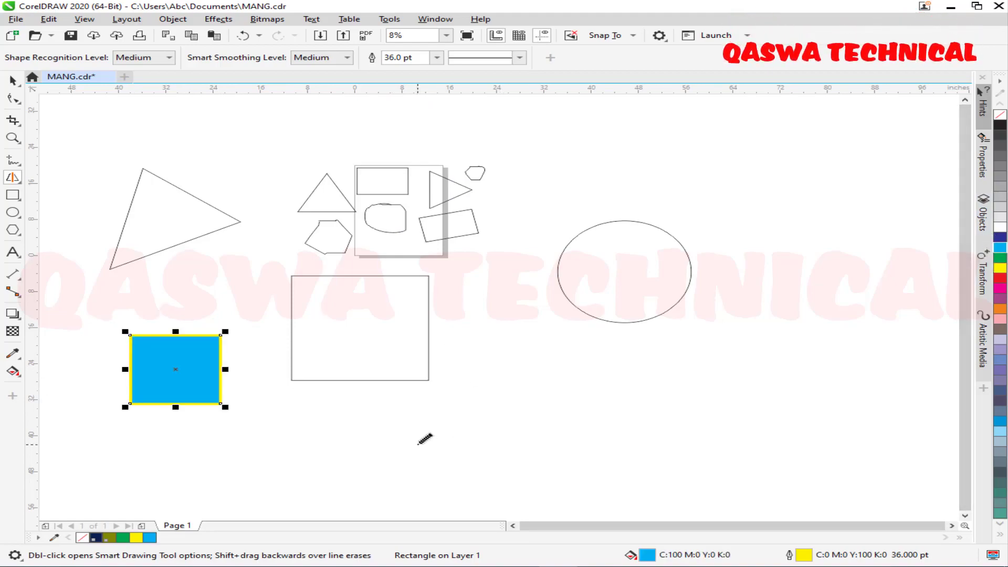
# Step: Try two dotted line styles with different gaps and a short-dash style on the cyan rectangle's yellow outline
pyautogui.click(518, 59)
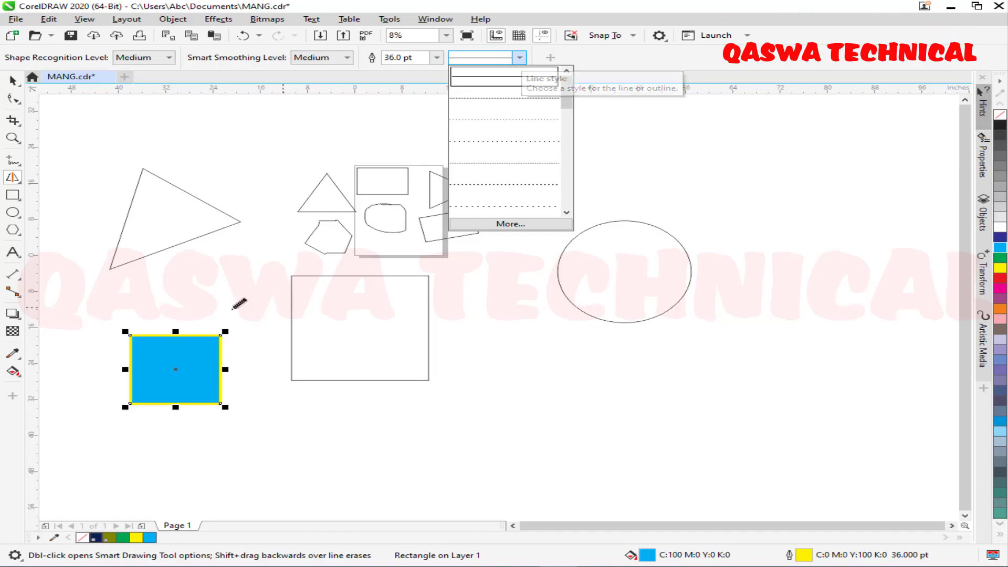
pyautogui.click(484, 128)
pyautogui.scroll(3, 173, 376)
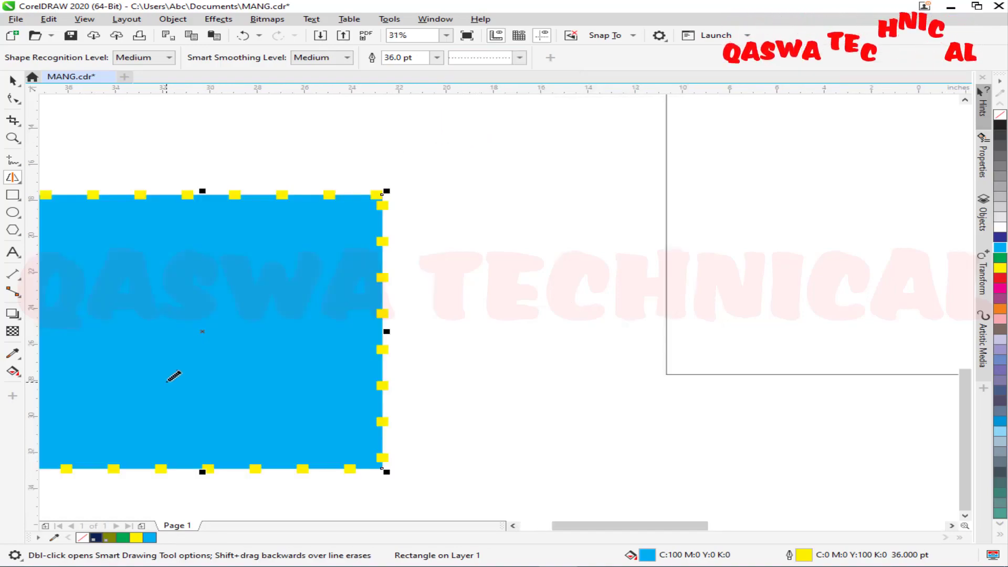
pyautogui.click(521, 58)
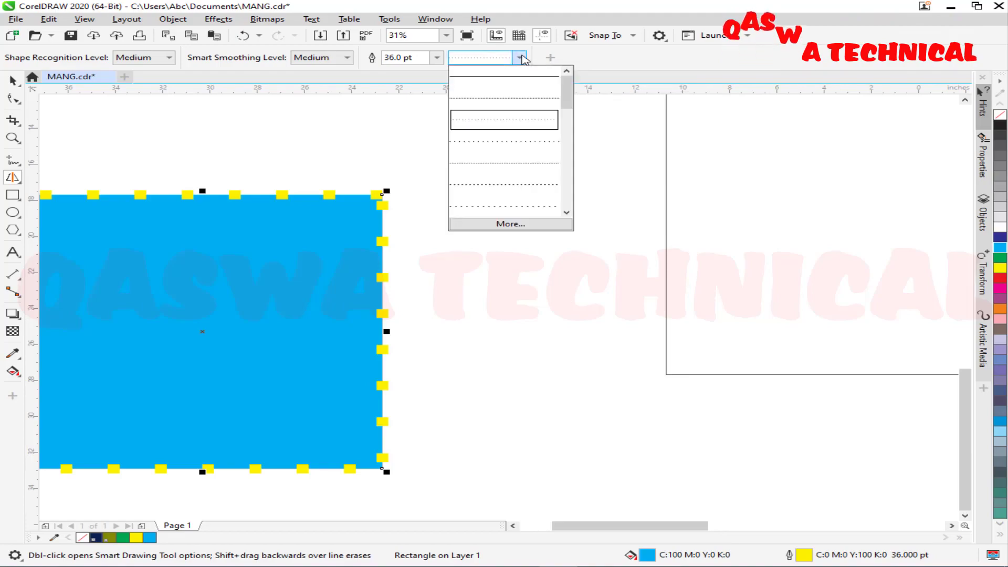
pyautogui.click(541, 146)
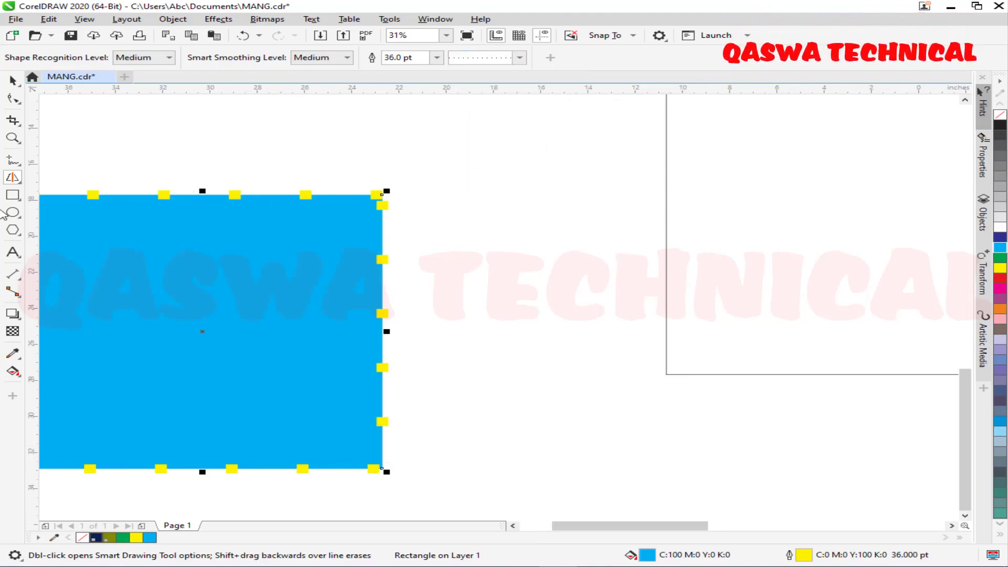
pyautogui.click(518, 58)
pyautogui.click(524, 193)
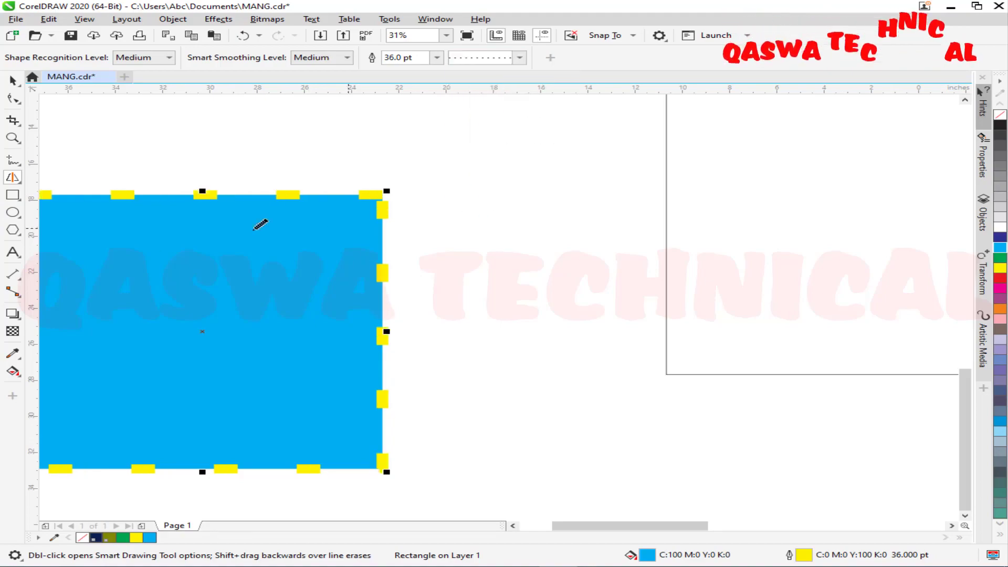
# Step: Try a long-dash line style and a widely spaced dash-dot style on the cyan rectangle's yellow outline
pyautogui.click(519, 58)
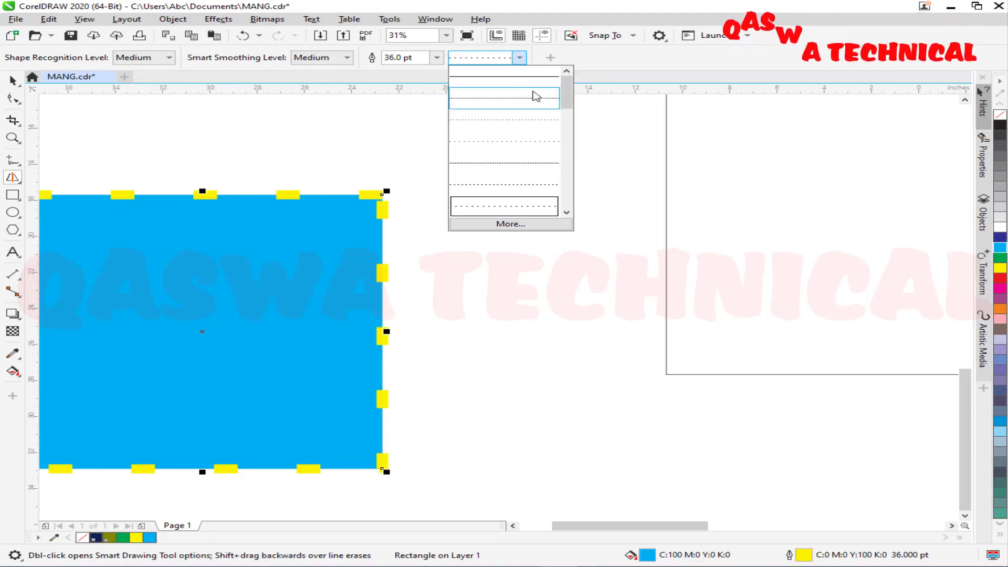
pyautogui.moveTo(565, 95); pyautogui.dragTo(565, 128)
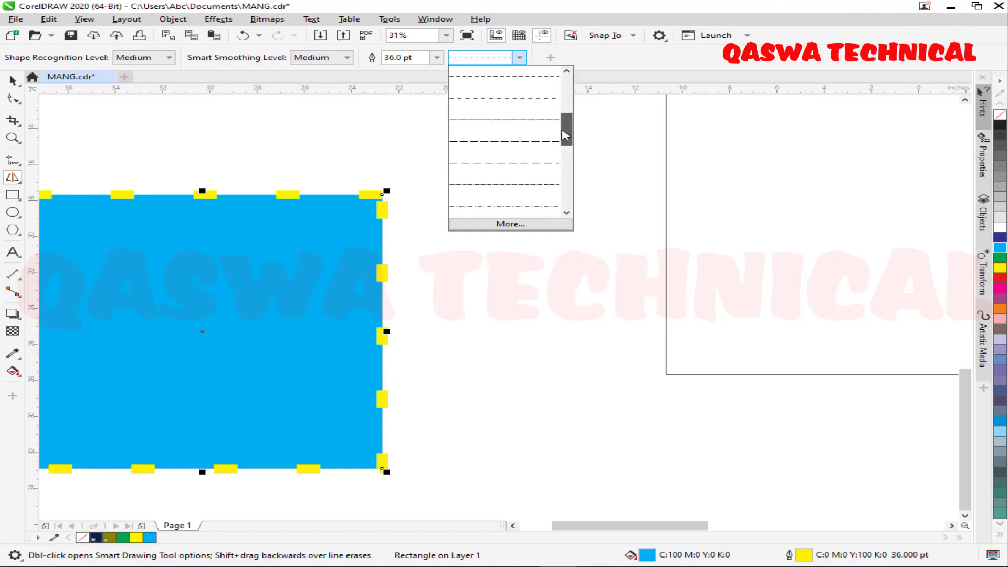
pyautogui.click(518, 128)
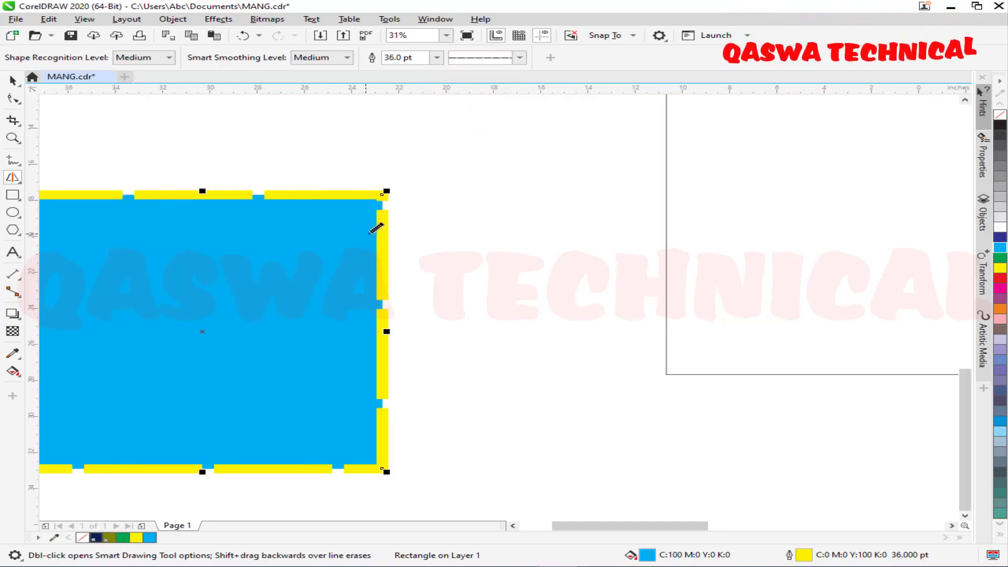
pyautogui.click(519, 58)
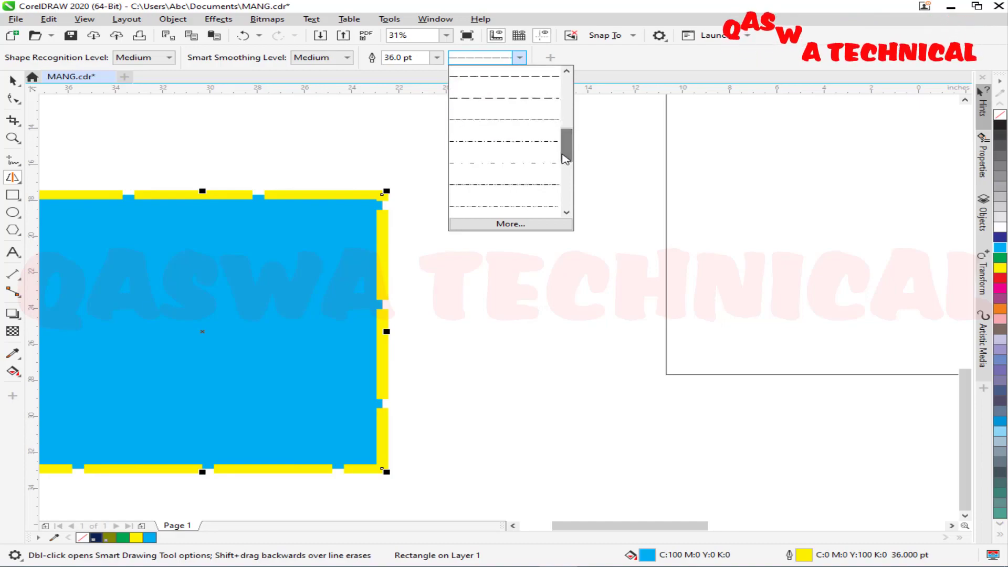
pyautogui.click(517, 165)
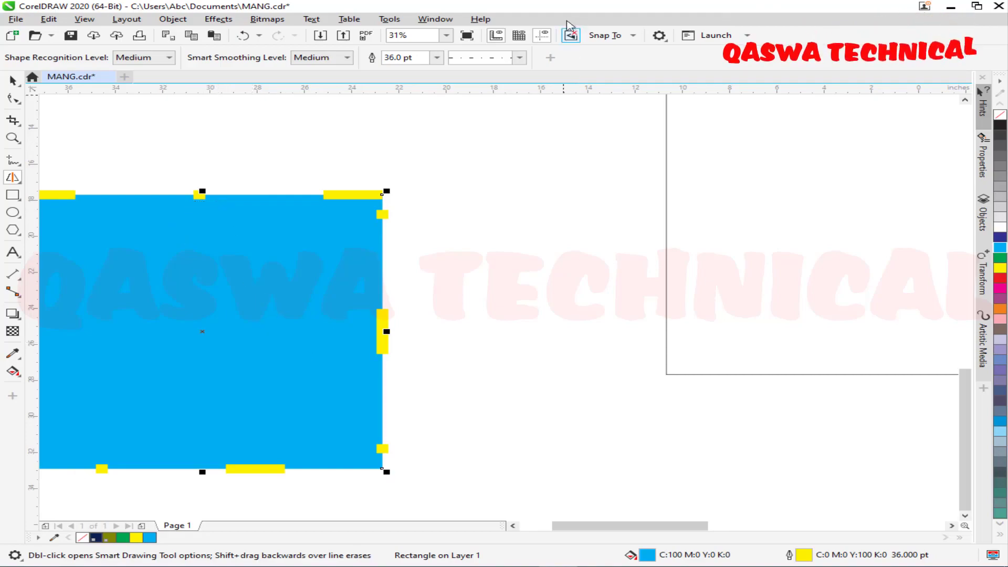
# Step: Examine the widely spaced dash-dot pattern in the line style editor and close it without editing
pyautogui.click(525, 59)
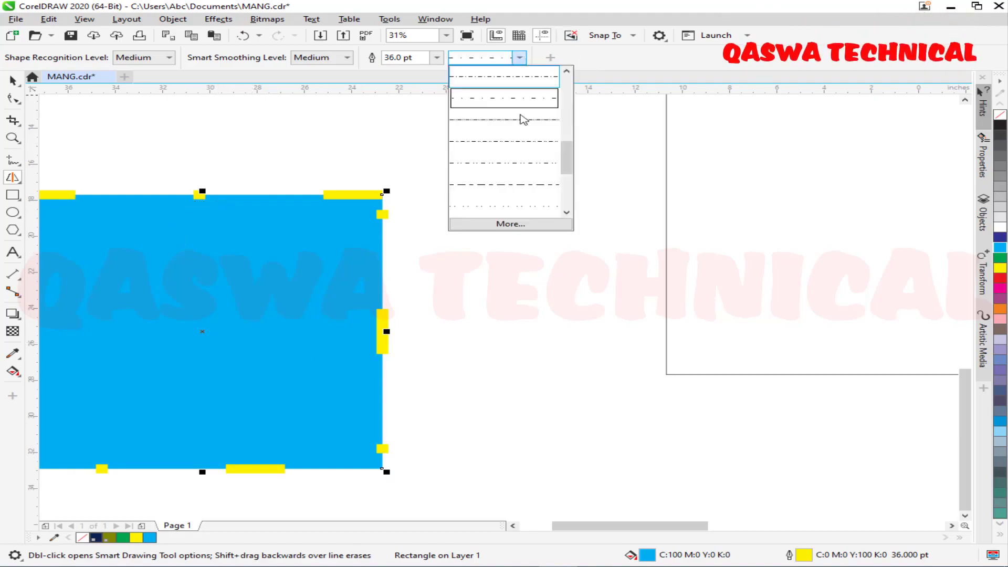
pyautogui.click(507, 223)
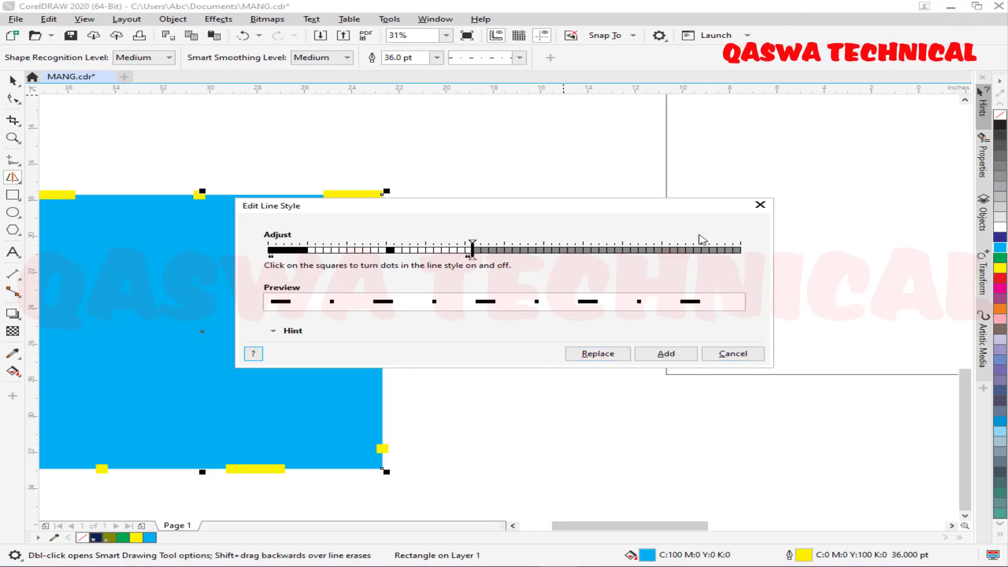
pyautogui.click(727, 354)
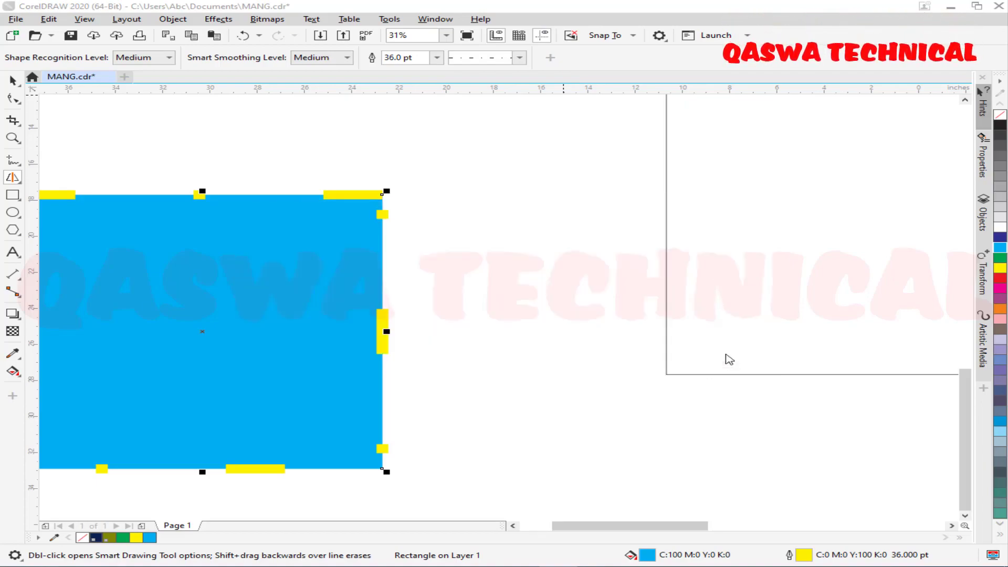
# Step: Try a more closely spaced dash-dot line style on the cyan rectangle's outline
pyautogui.click(513, 58)
pyautogui.click(500, 81)
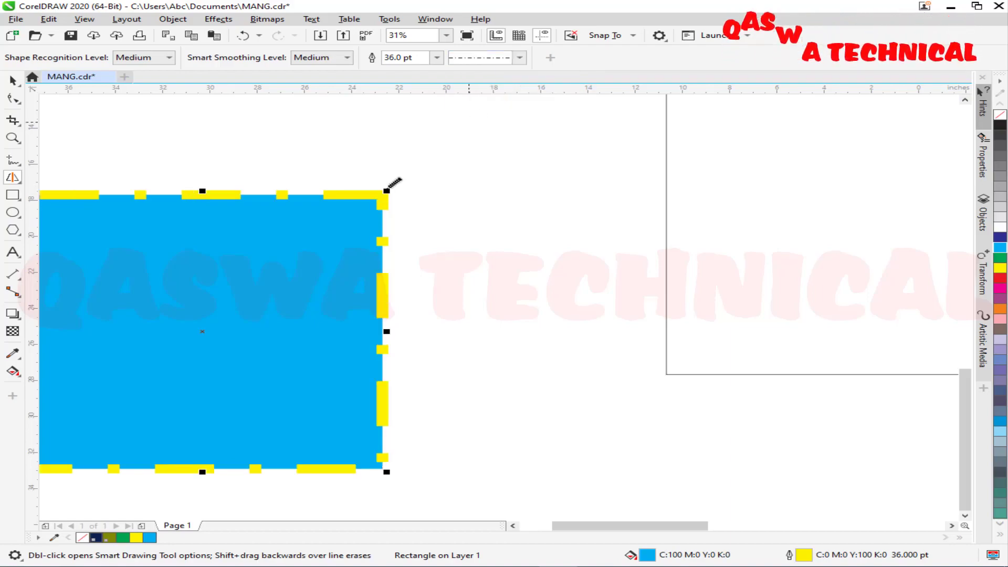
# Step: Set the cyan rectangle's yellow outline to a solid line and switch to the Pick tool with all objects in view
pyautogui.click(517, 58)
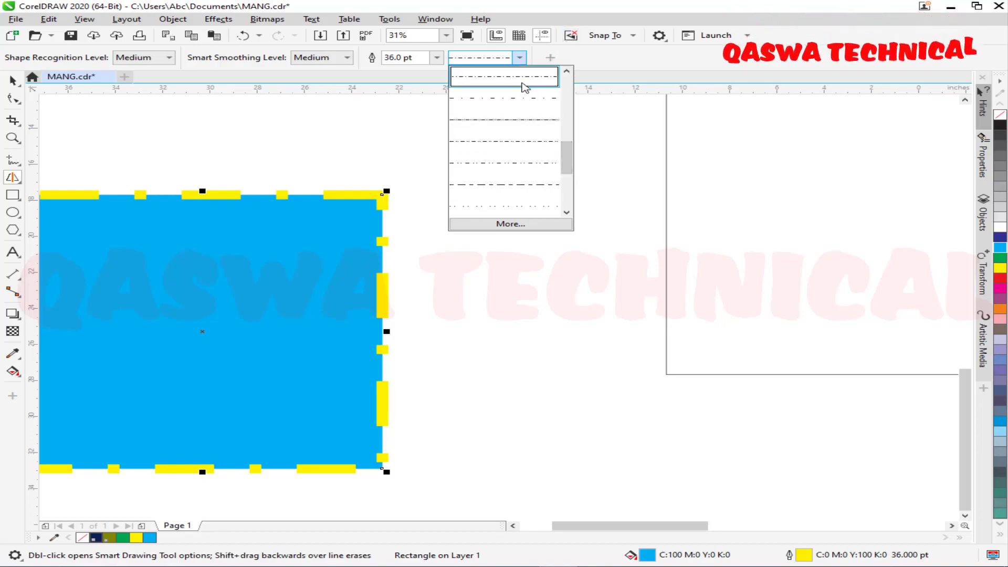
pyautogui.moveTo(567, 153); pyautogui.dragTo(576, 97)
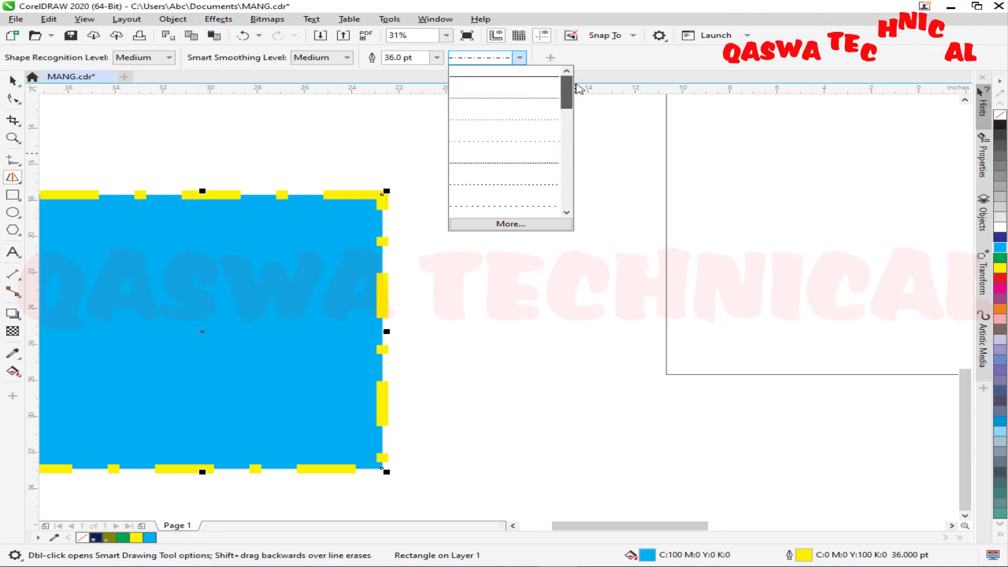
pyautogui.click(549, 86)
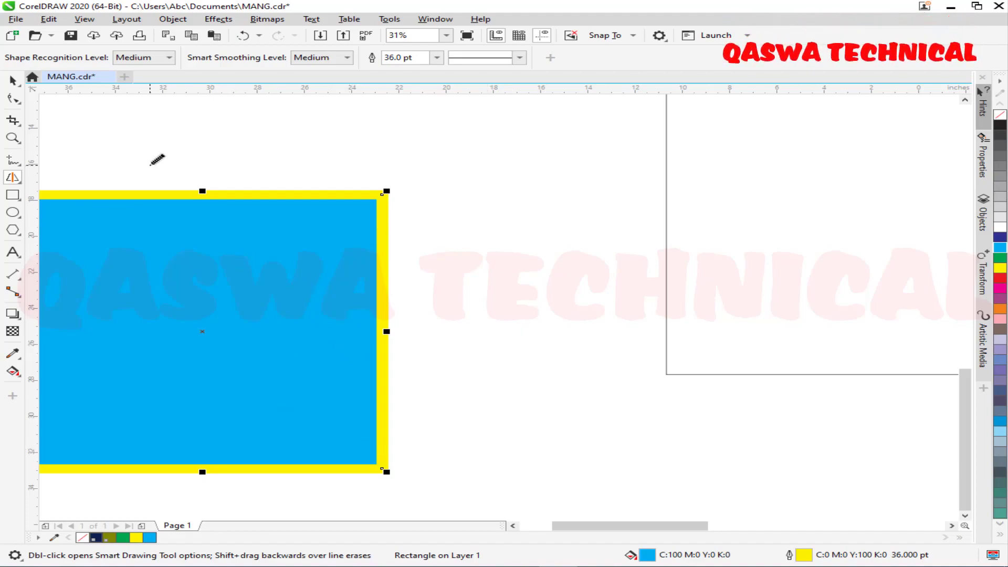
pyautogui.click(12, 80)
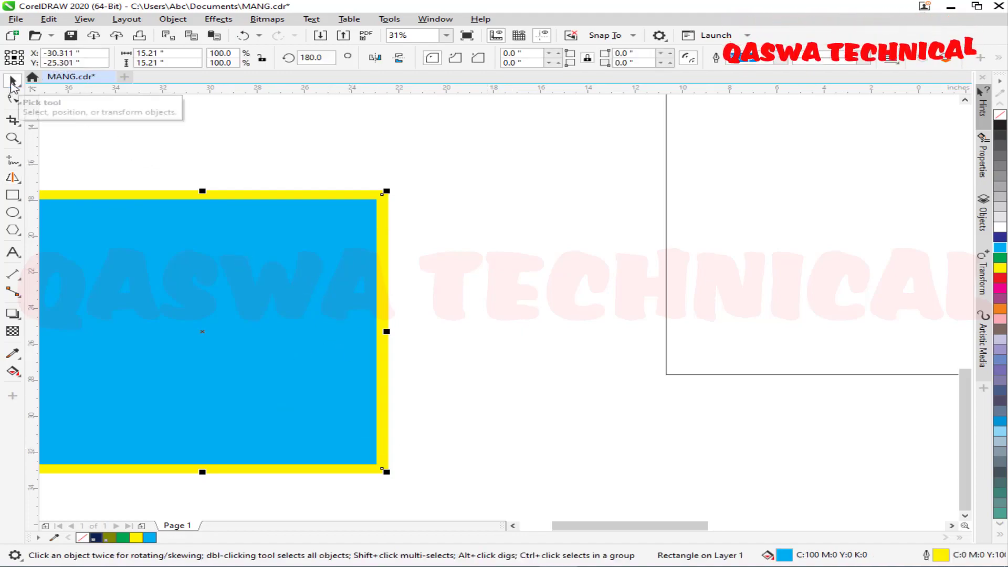
pyautogui.press('F4')
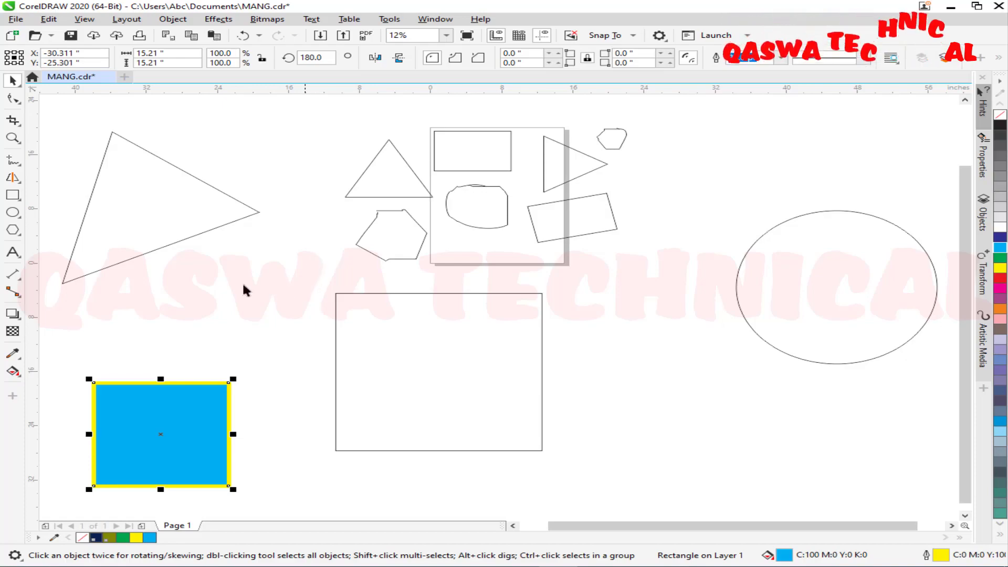